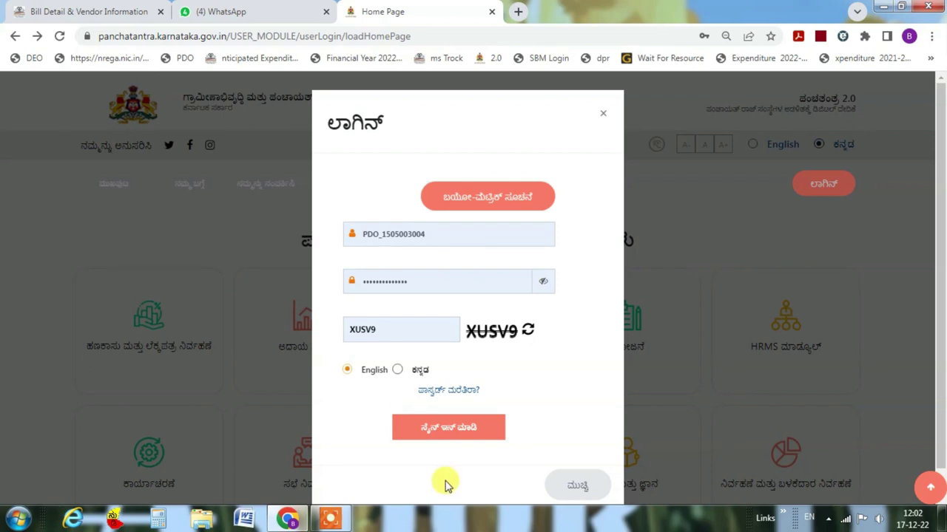
# Step: Sign in to Panchatantra 2.0 and open the Day Close Activities page of the accounting module
pyautogui.click(446, 432)
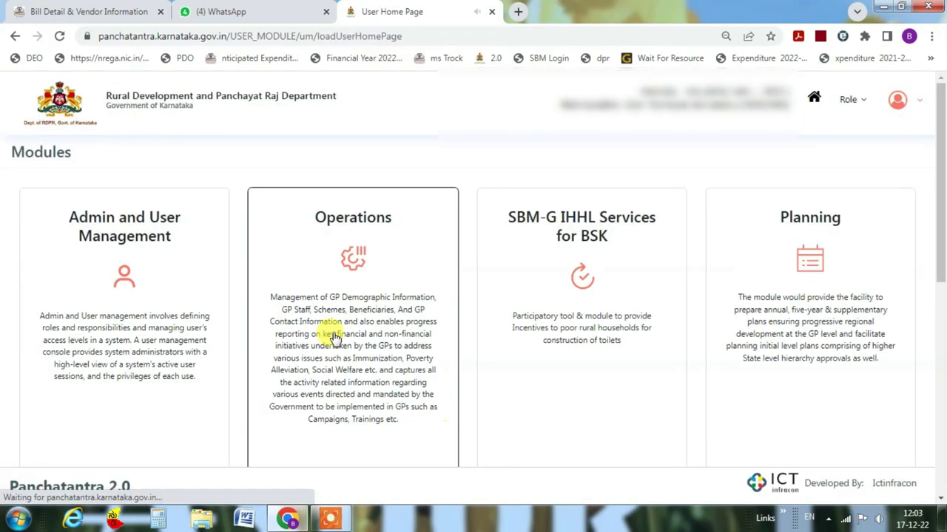
pyautogui.scroll(-5, 327, 332)
pyautogui.click(347, 353)
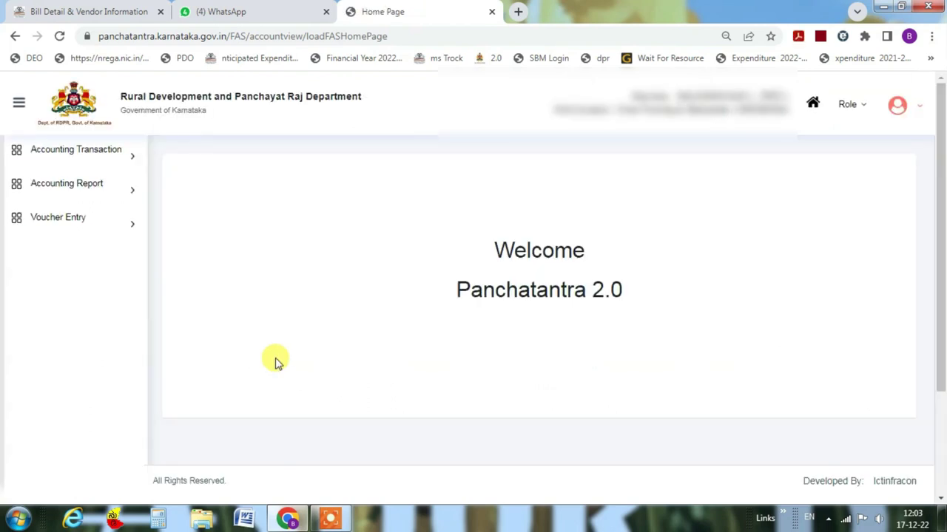
pyautogui.click(97, 152)
pyautogui.click(70, 404)
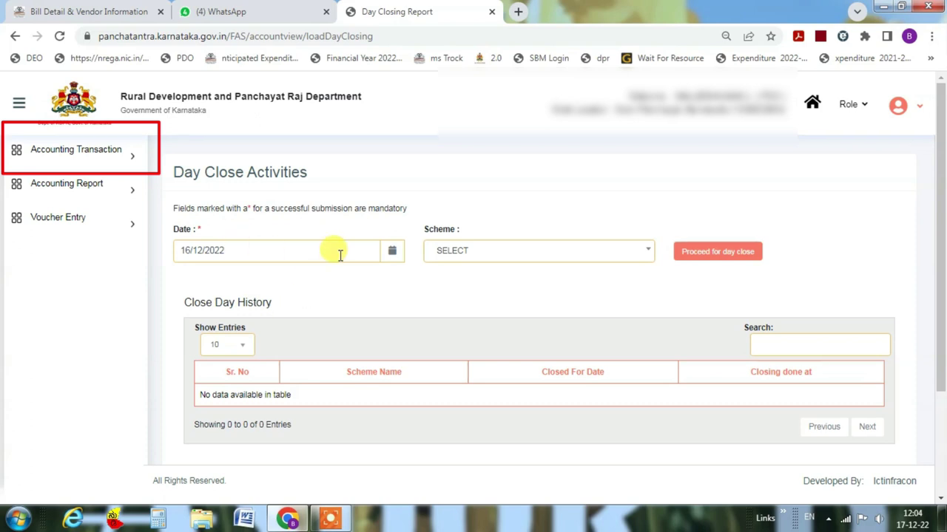
# Step: Set the day close date to 02/04/2022
pyautogui.click(393, 251)
pyautogui.click(188, 273)
pyautogui.click(188, 273)
pyautogui.click(188, 272)
pyautogui.click(188, 273)
pyautogui.click(188, 273)
pyautogui.click(188, 272)
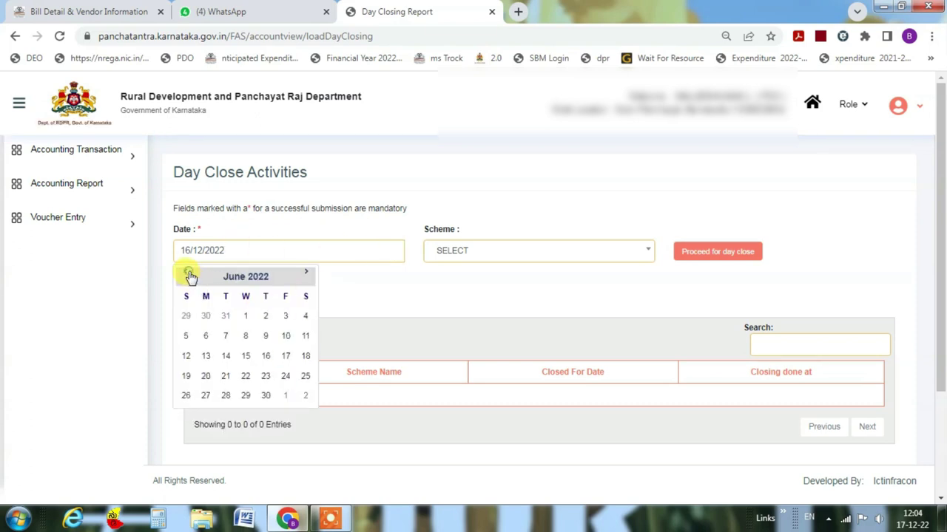
pyautogui.click(188, 273)
pyautogui.click(188, 273)
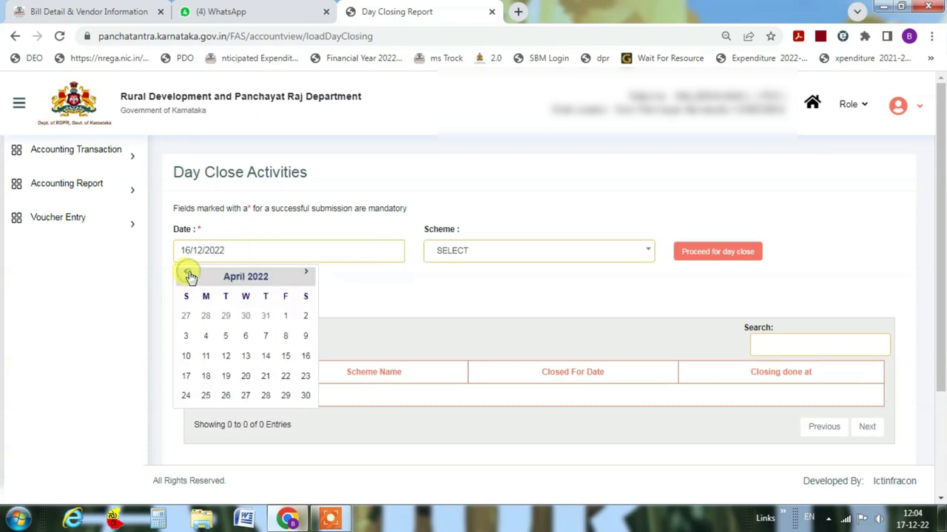
pyautogui.click(305, 317)
# Step: Choose the Statutory Grants (ESCROW) scheme and proceed to its day close
pyautogui.click(466, 255)
pyautogui.moveTo(648, 318); pyautogui.dragTo(655, 348)
pyautogui.click(522, 346)
pyautogui.scroll(-1, 523, 335)
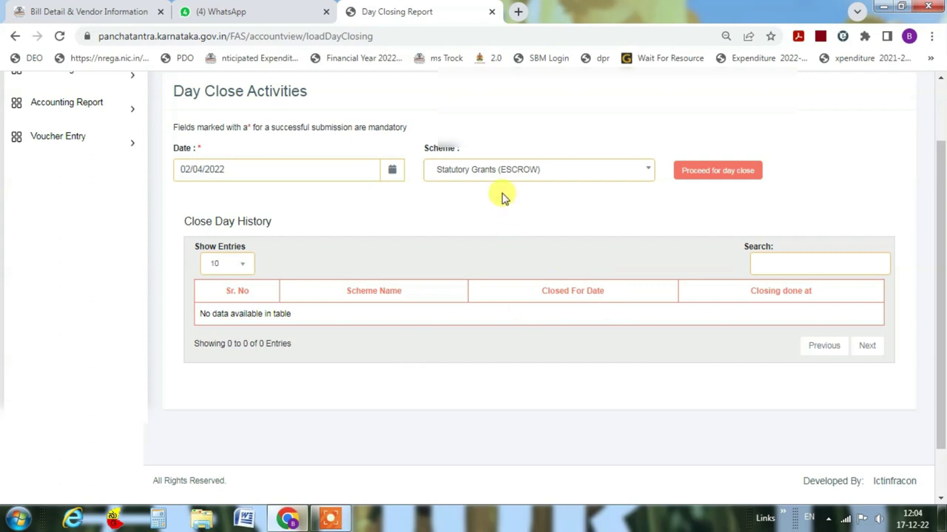
pyautogui.click(705, 177)
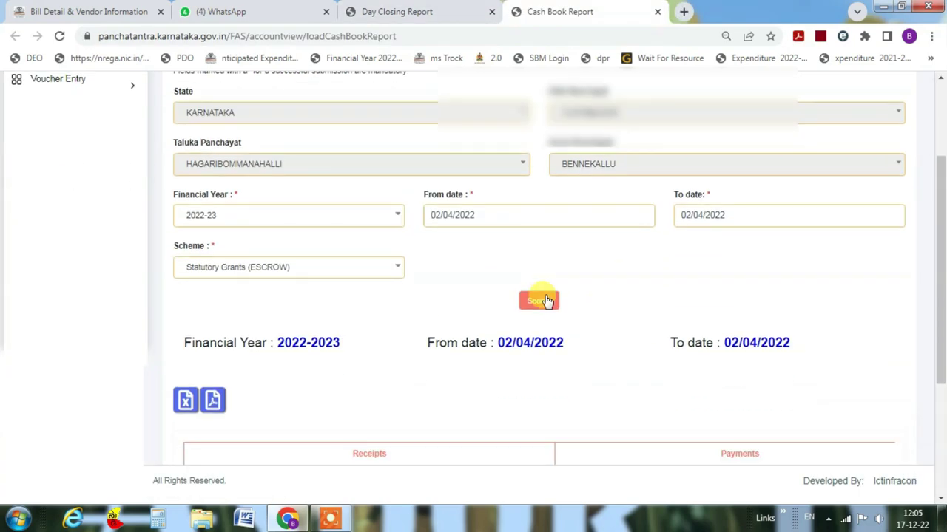
# Step: Search the cash book for 02/04/2022 under Statutory Grants (ESCROW) and close that day book
pyautogui.click(543, 300)
pyautogui.scroll(-2, 556, 302)
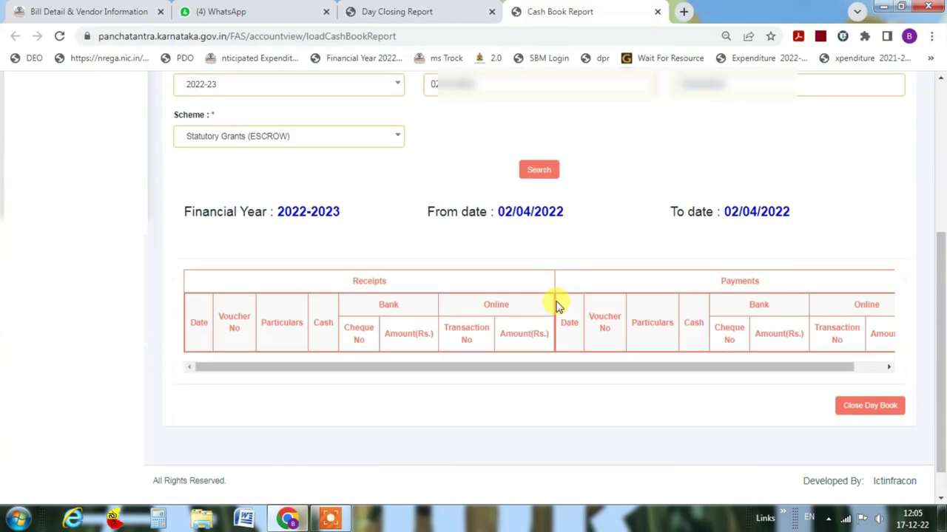
pyautogui.click(860, 437)
pyautogui.scroll(-5, 474, 281)
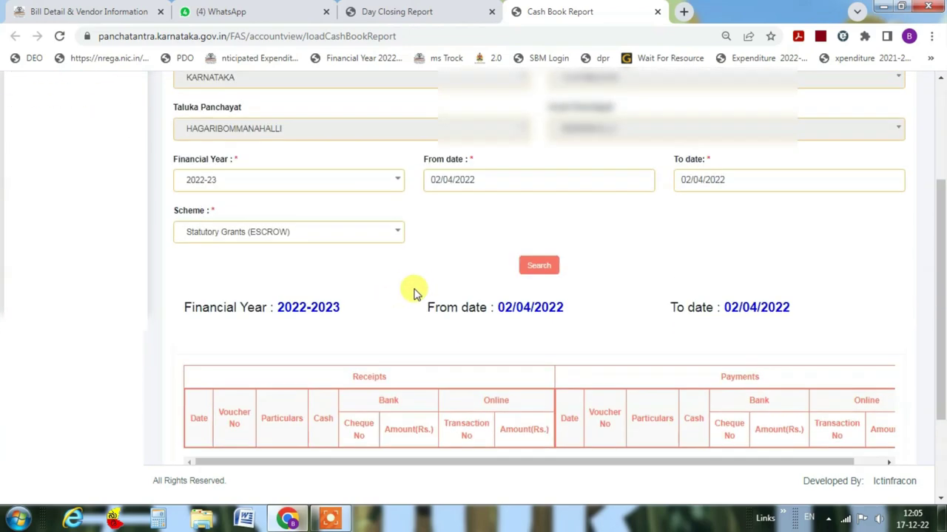
pyautogui.click(858, 432)
pyautogui.click(418, 189)
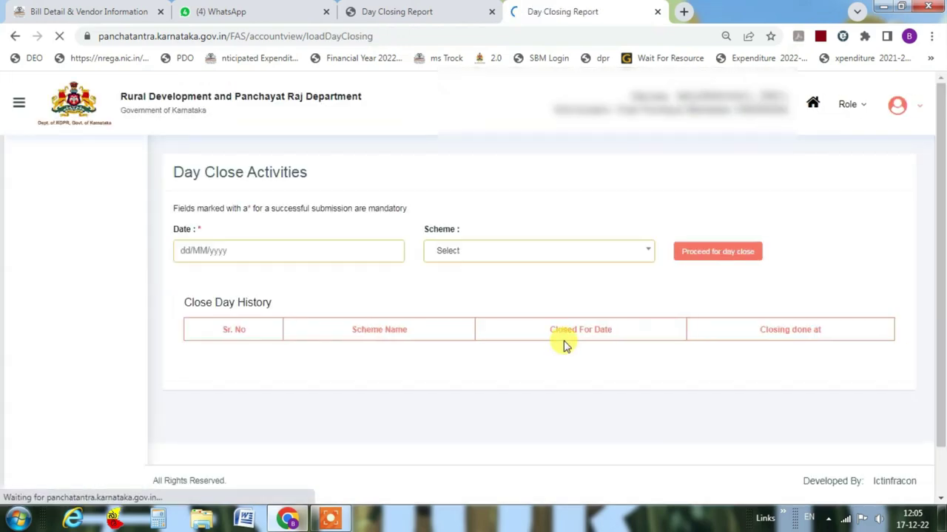
# Step: Set the date of the next day close to 03/04/2022
pyautogui.click(392, 254)
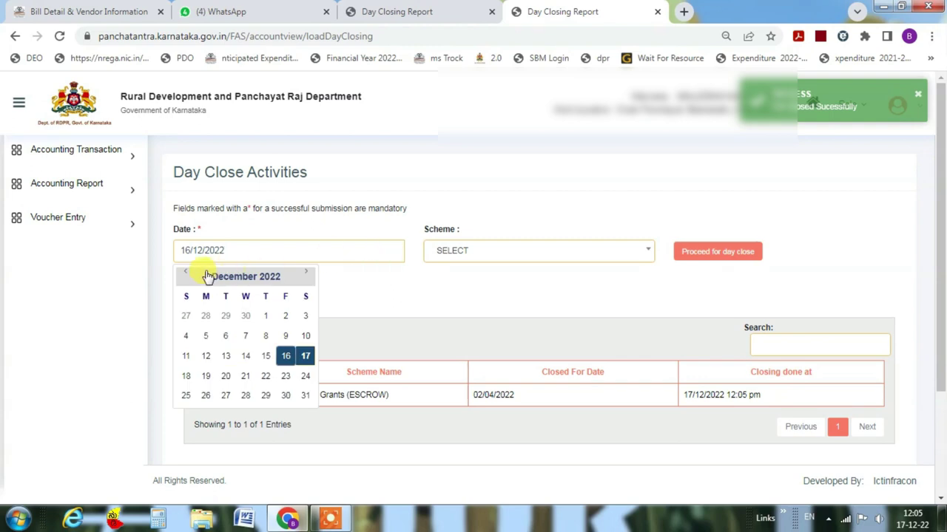
pyautogui.click(186, 277)
pyautogui.click(186, 277)
pyautogui.click(186, 277)
pyautogui.click(185, 277)
pyautogui.click(186, 276)
pyautogui.click(186, 277)
pyautogui.click(186, 276)
pyautogui.click(186, 277)
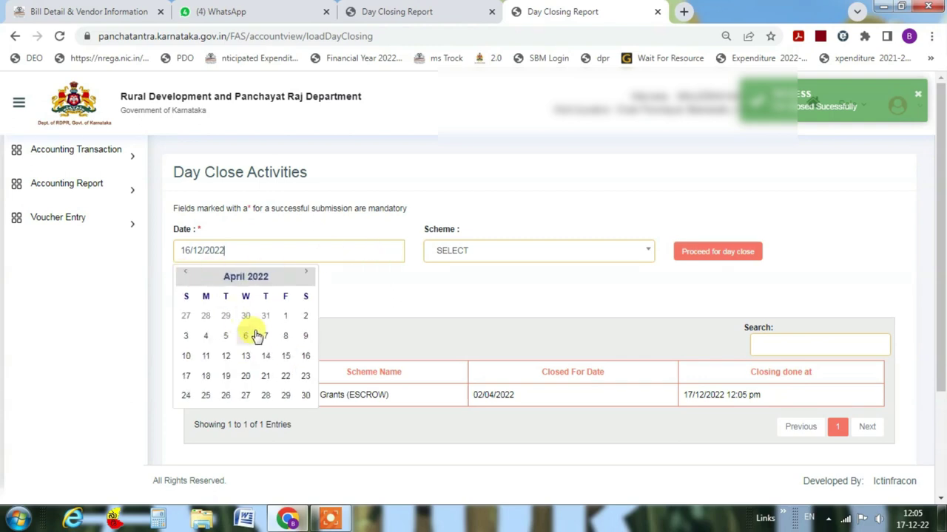
pyautogui.click(305, 317)
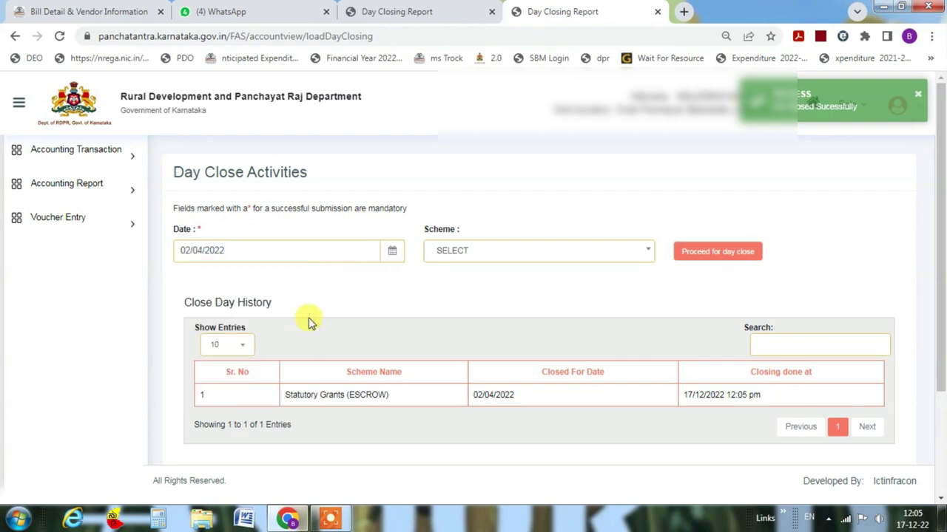
pyautogui.click(374, 259)
pyautogui.click(185, 336)
# Step: Choose Statutory Grants (ESCROW) as the scheme for the 03/04/2022 day close
pyautogui.click(475, 251)
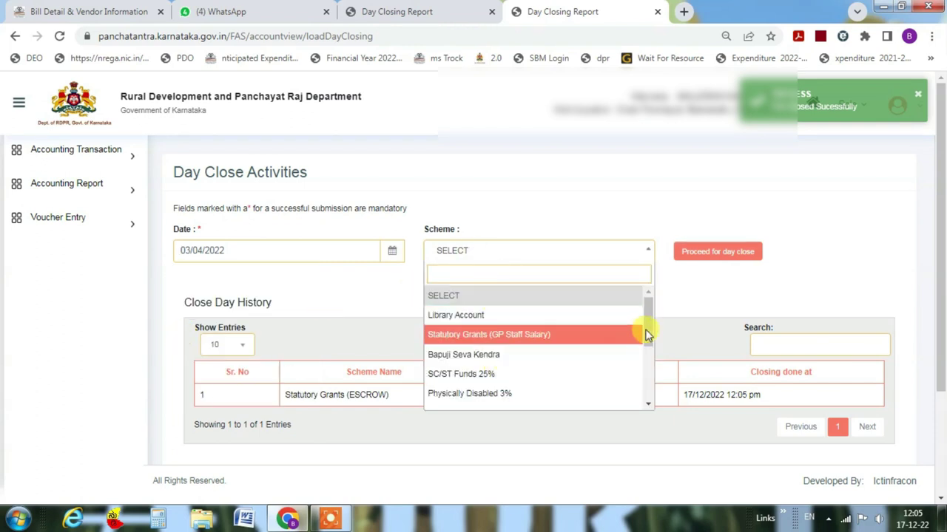
pyautogui.moveTo(646, 328); pyautogui.dragTo(642, 352)
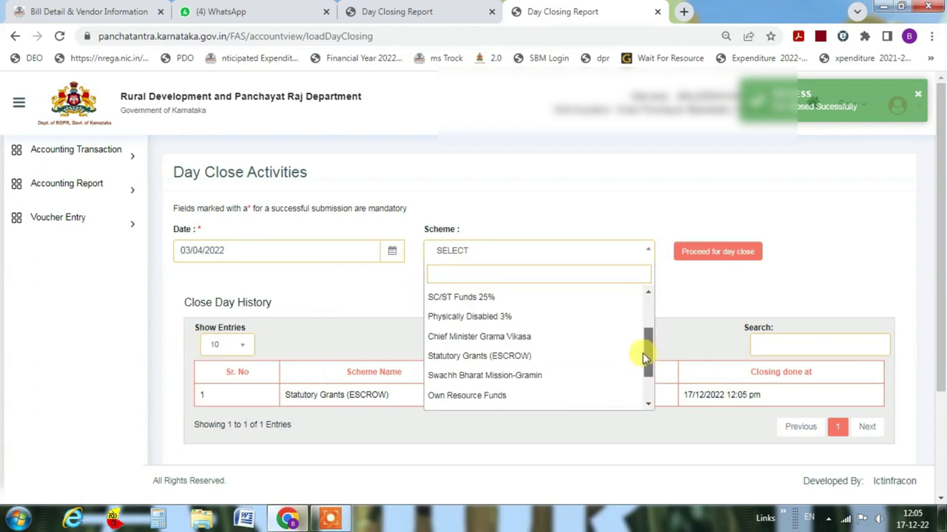
pyautogui.click(562, 353)
# Step: Switch the day close date to 02/04/2022 and return it to 03/04/2022
pyautogui.click(392, 255)
pyautogui.click(306, 317)
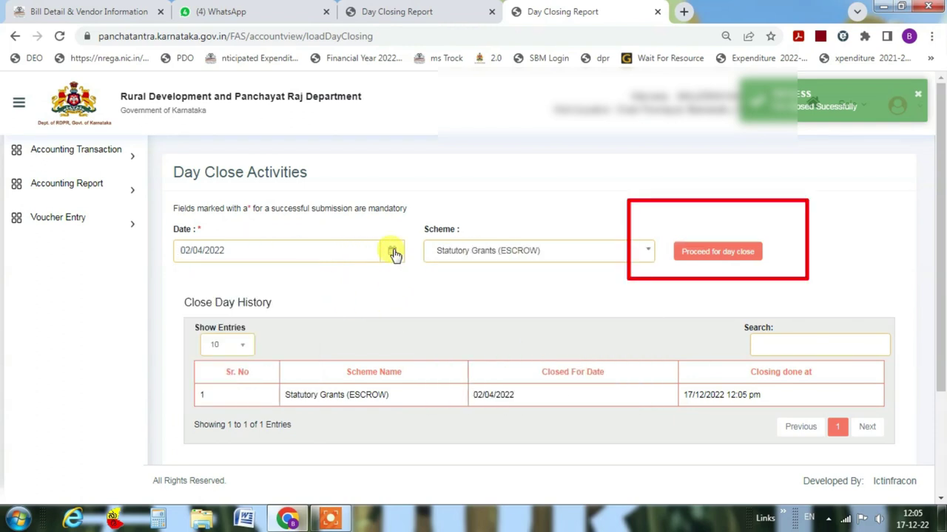
pyautogui.click(391, 254)
pyautogui.click(195, 333)
# Step: Check the closed date in the history, proceed with the 03/04/2022 day close and close its day book
pyautogui.scroll(-2, 451, 317)
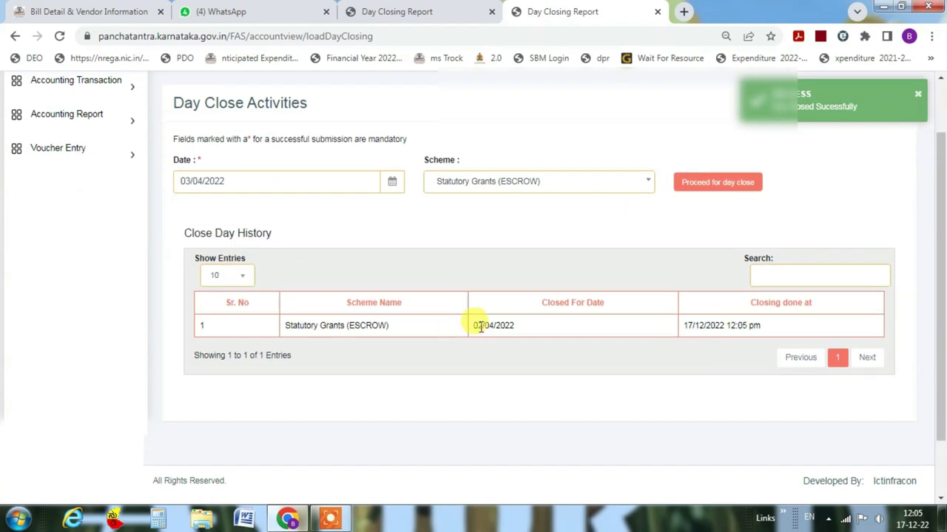
pyautogui.moveTo(473, 323); pyautogui.dragTo(594, 366)
pyautogui.click(594, 365)
pyautogui.moveTo(473, 333); pyautogui.dragTo(539, 333)
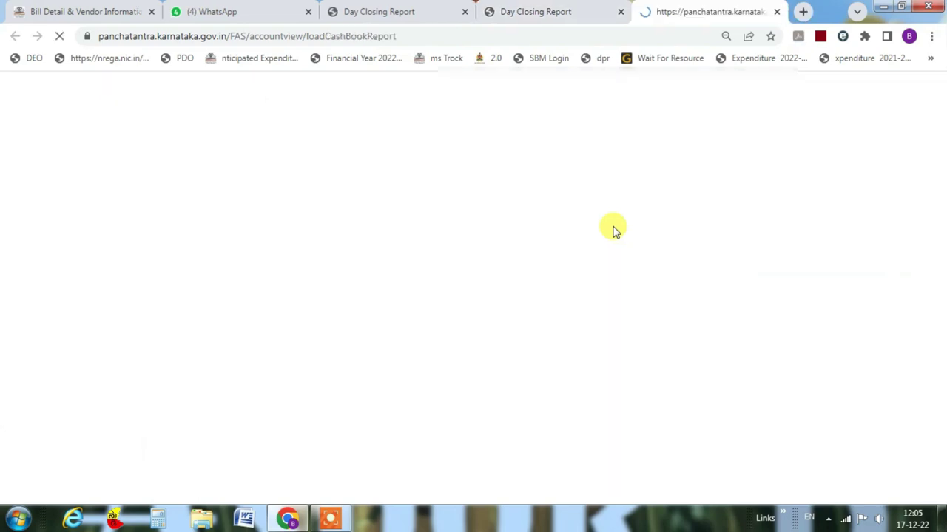
pyautogui.scroll(-3, 494, 325)
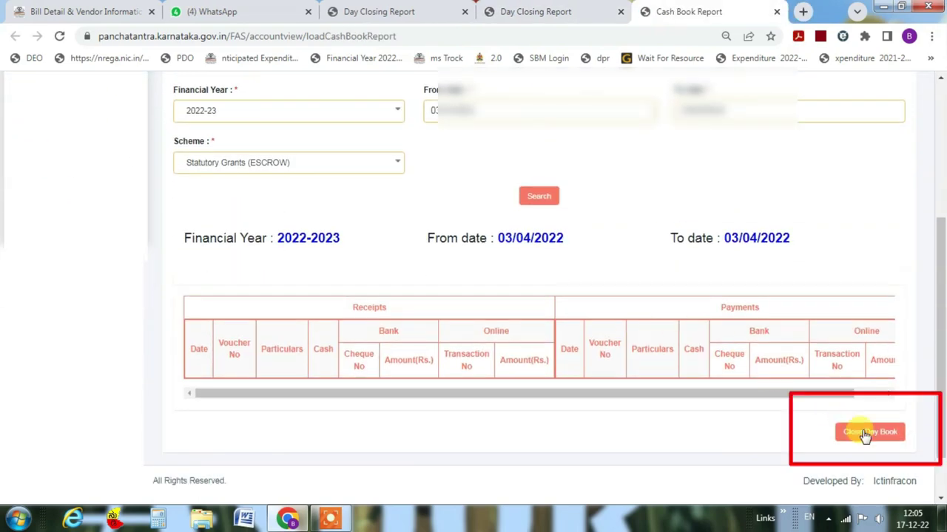
pyautogui.click(866, 435)
pyautogui.press('Return')
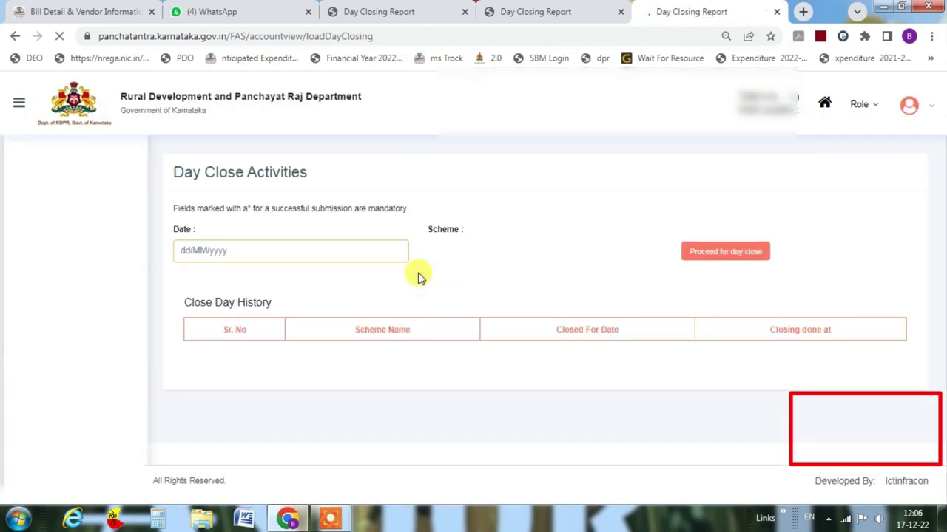
# Step: Bring the calendar for the next day close date to April 2022
pyautogui.click(392, 254)
pyautogui.click(190, 274)
pyautogui.click(190, 275)
pyautogui.click(190, 275)
pyautogui.click(190, 274)
pyautogui.click(190, 274)
pyautogui.click(190, 274)
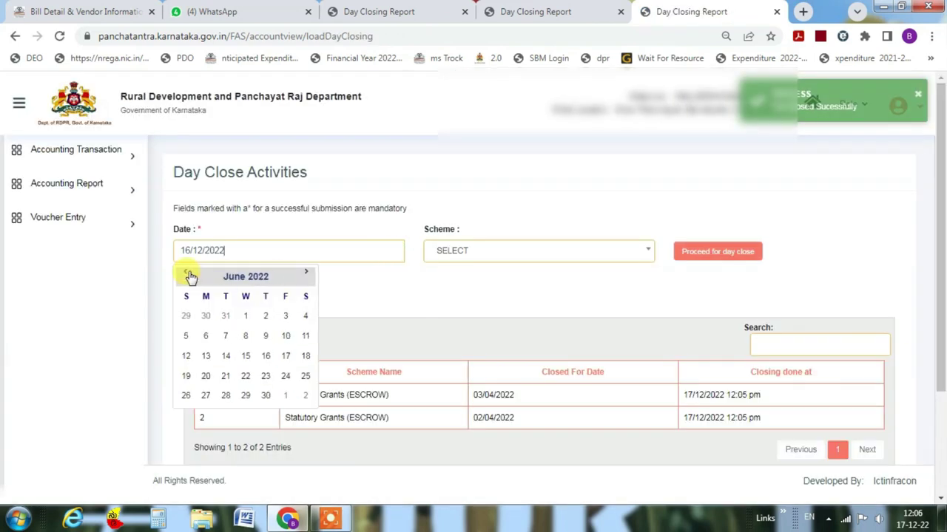
pyautogui.click(187, 273)
pyautogui.click(188, 273)
pyautogui.click(188, 274)
pyautogui.click(304, 273)
# Step: Choose the Statutory Grants (ESCROW) scheme for the next day close and reopen the date calendar
pyautogui.click(466, 255)
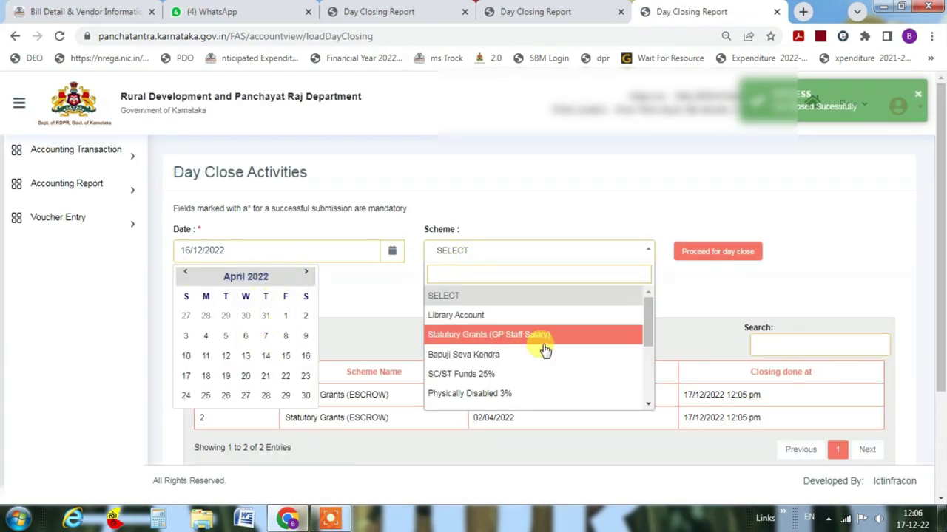
pyautogui.scroll(-2, 646, 355)
pyautogui.click(562, 363)
pyautogui.click(392, 251)
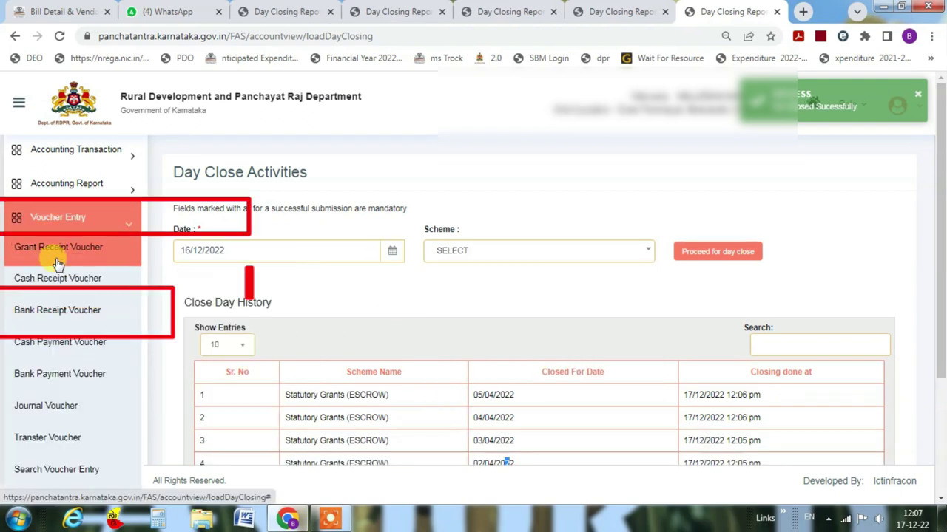
# Step: Open a new grant receipt voucher and set its voucher date to 06/04/2022
pyautogui.click(53, 252)
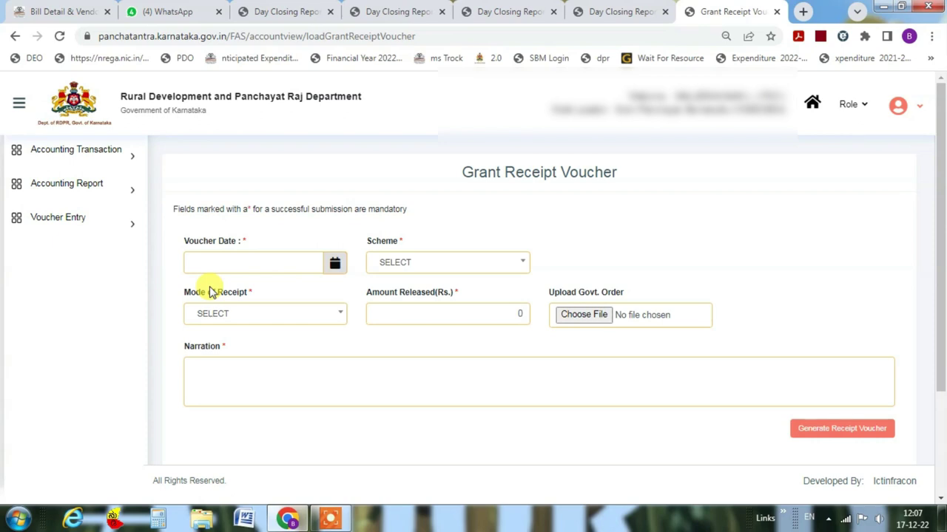
pyautogui.click(333, 264)
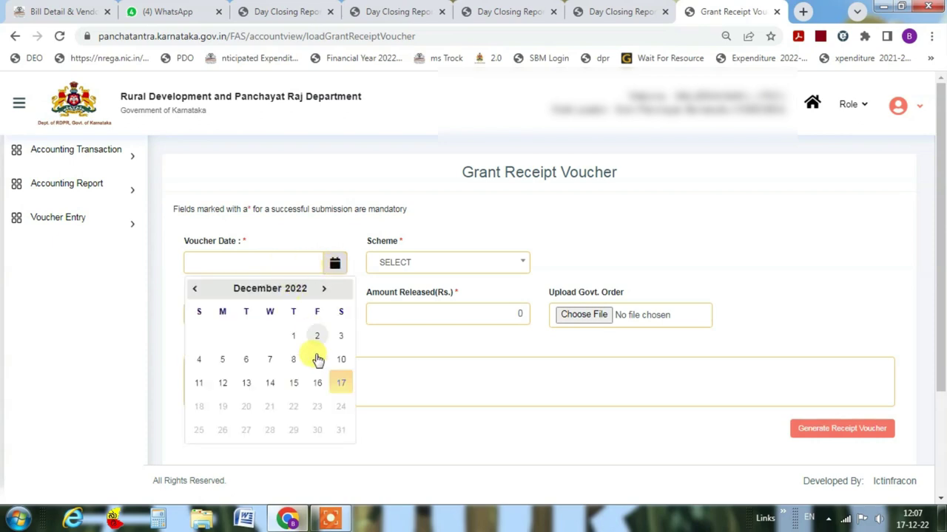
pyautogui.click(268, 290)
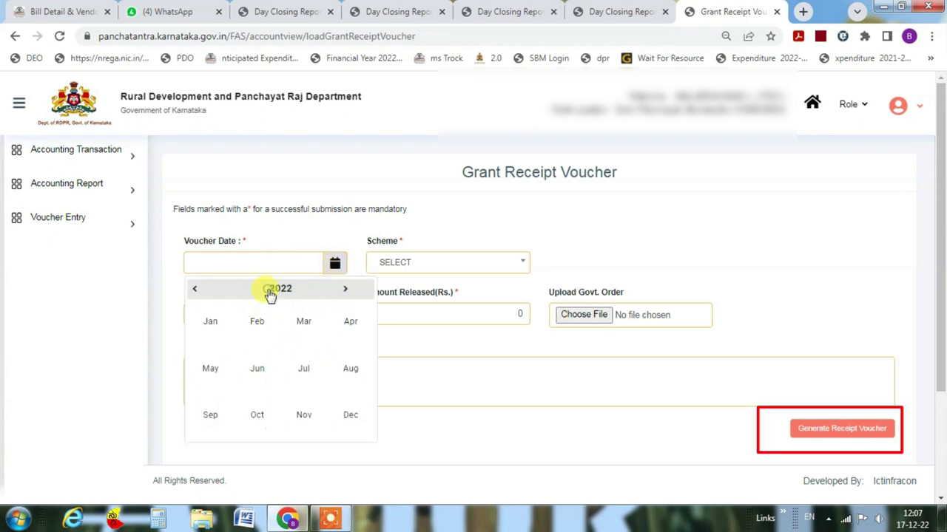
pyautogui.click(346, 323)
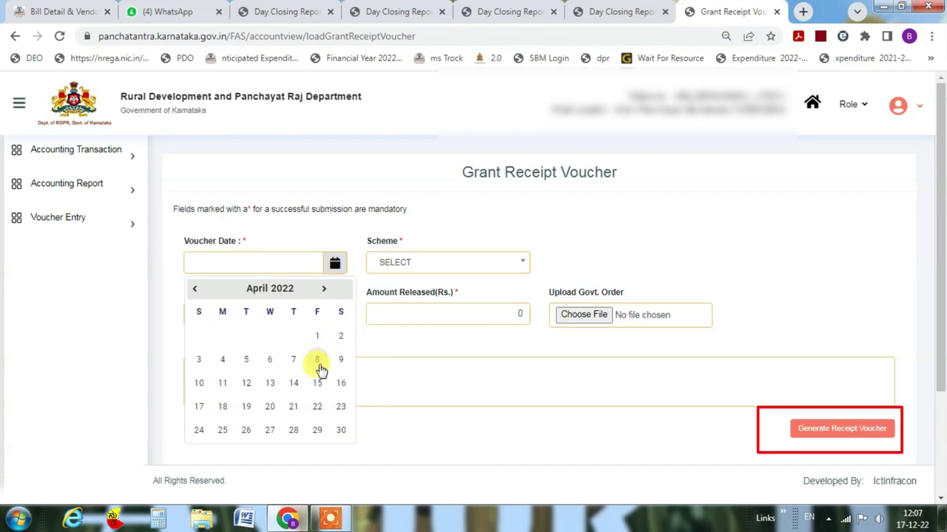
pyautogui.click(270, 360)
# Step: Set the voucher's scheme to Statutory Grants (ESCROW) and its mode of receipt to NEFT/RTGS
pyautogui.click(420, 264)
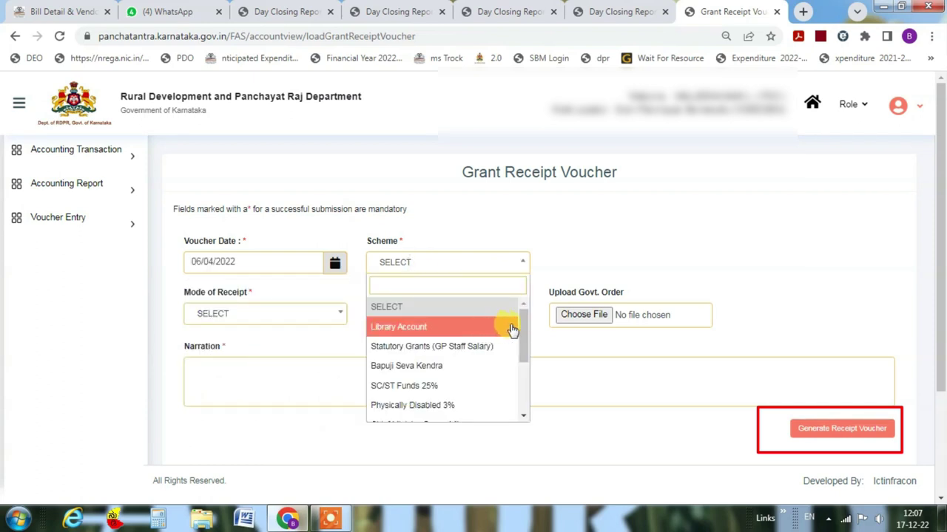
pyautogui.scroll(-3, 522, 333)
pyautogui.click(435, 349)
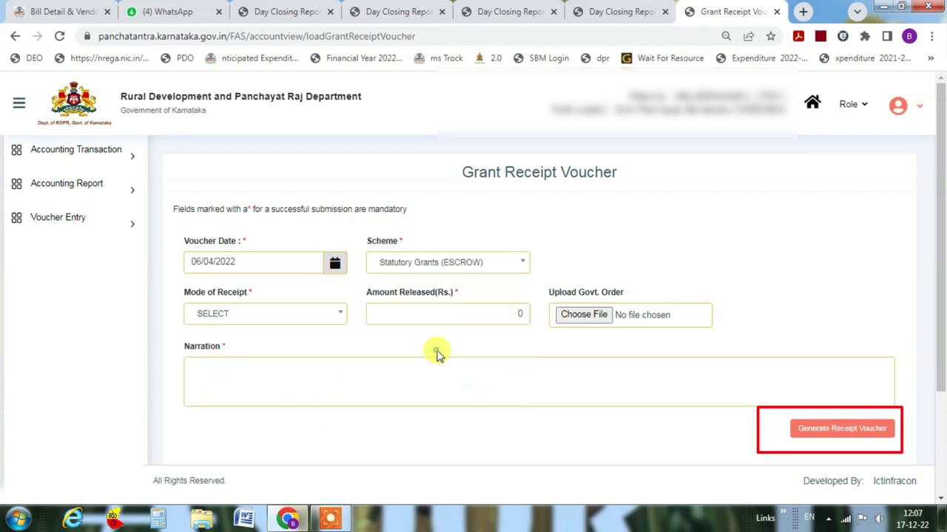
pyautogui.click(247, 318)
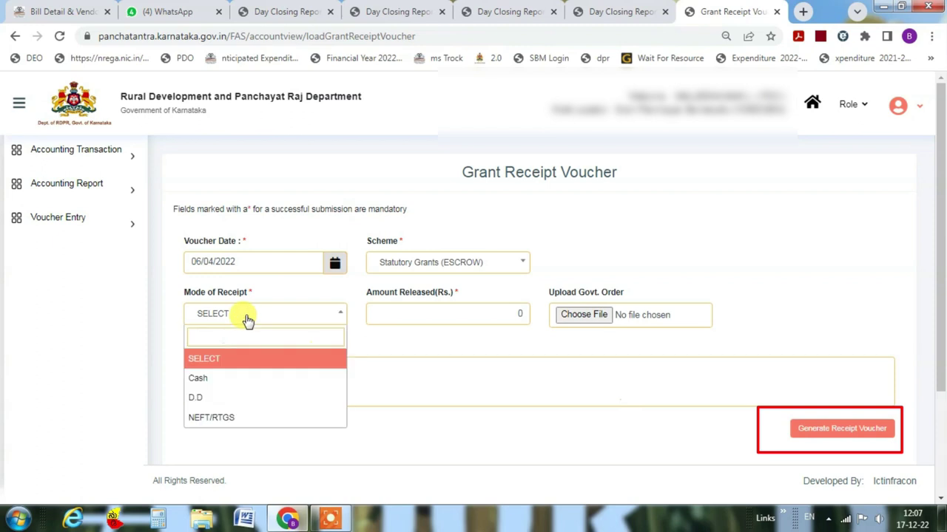
pyautogui.click(236, 420)
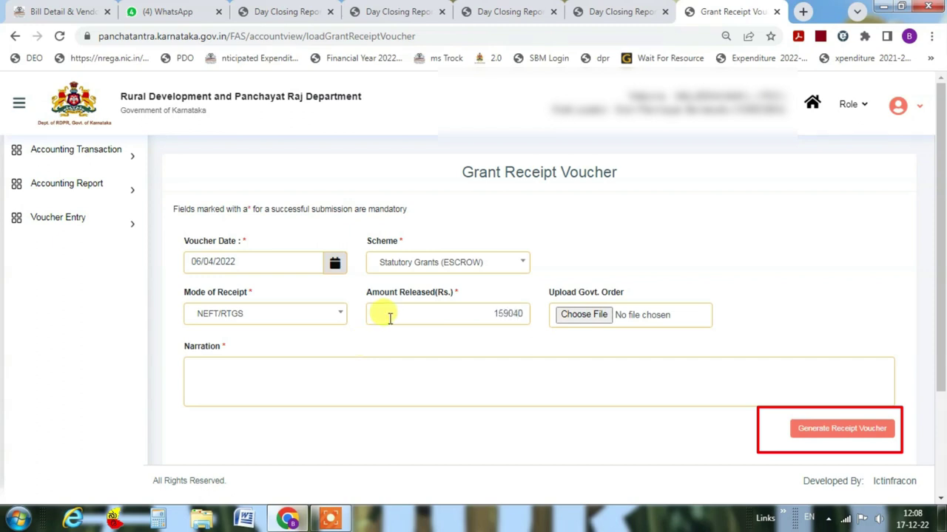
# Step: Set the voucher's released amount to Rs. 155904.00
pyautogui.moveTo(380, 313); pyautogui.dragTo(545, 311)
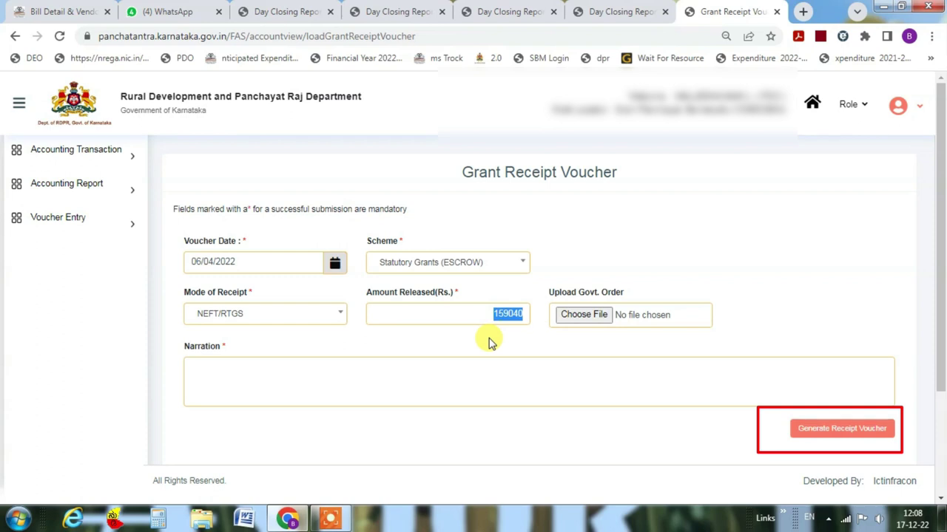
pyautogui.write('1')
pyautogui.click(594, 379)
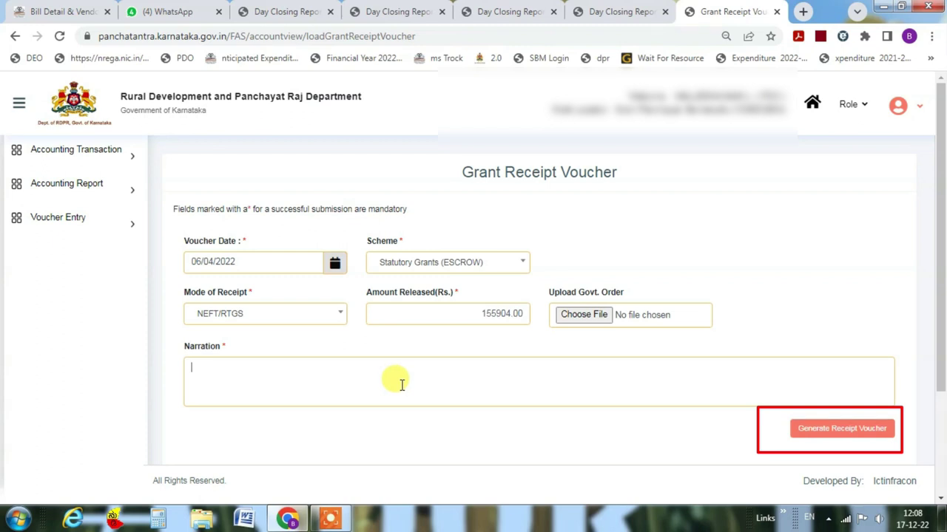
pyautogui.click(336, 317)
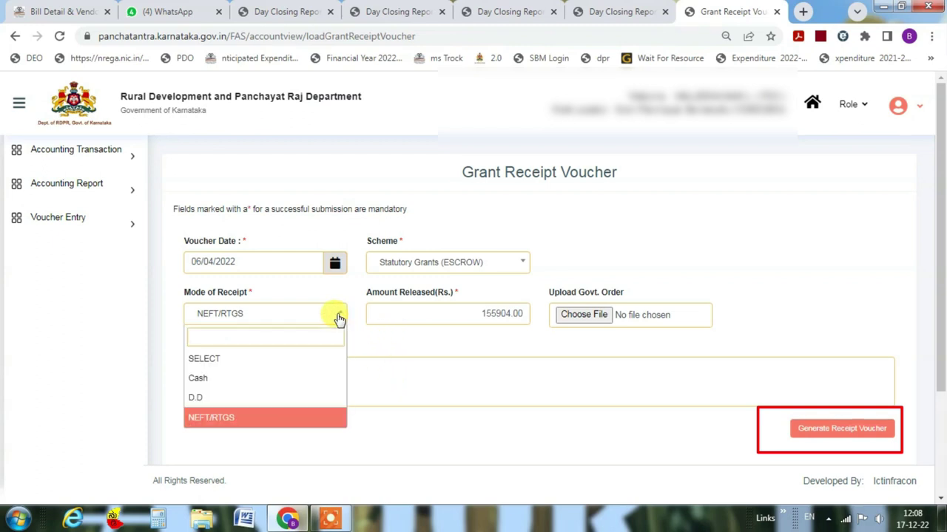
pyautogui.click(471, 372)
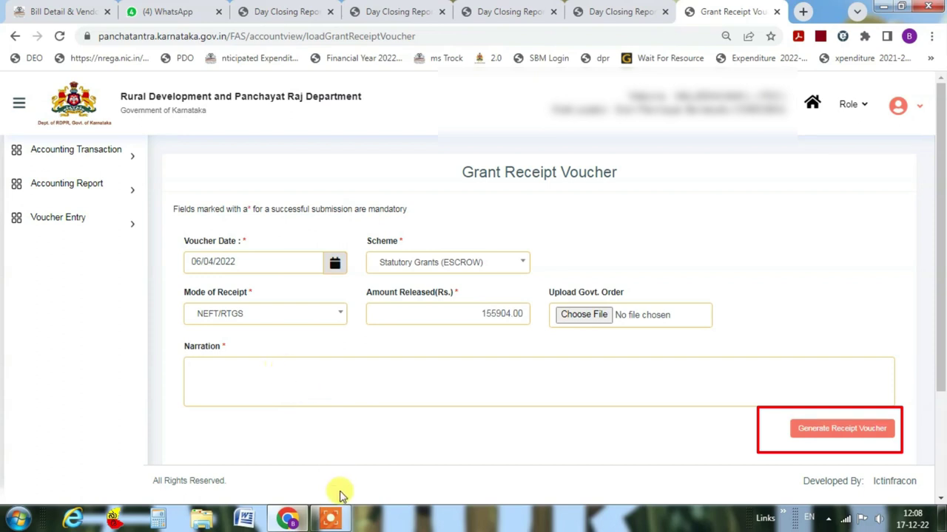
pyautogui.click(330, 517)
pyautogui.click(492, 498)
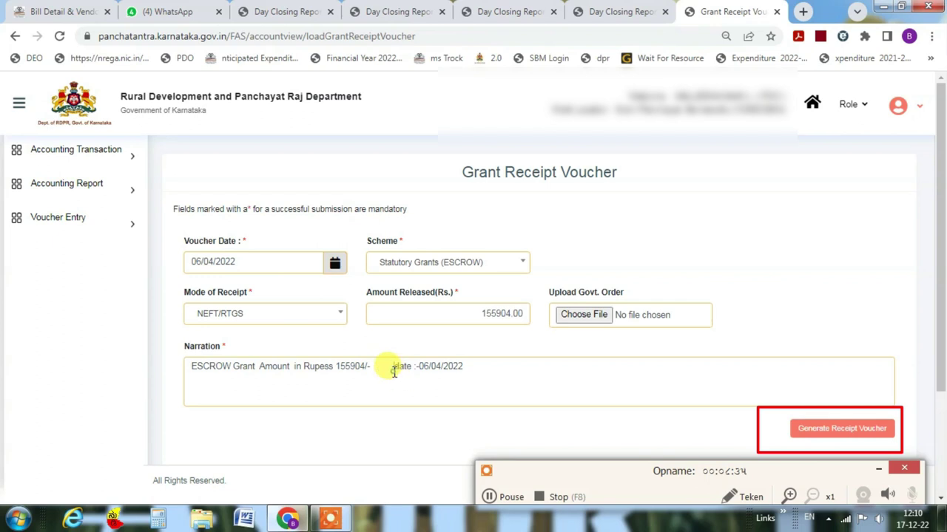
# Step: Remove the extra spaces before the date in the voucher's narration, "ESCROW Grant Amount in Rupess 155904/- date :-06/04/2022"
pyautogui.click(395, 372)
pyautogui.press('BackSpace')
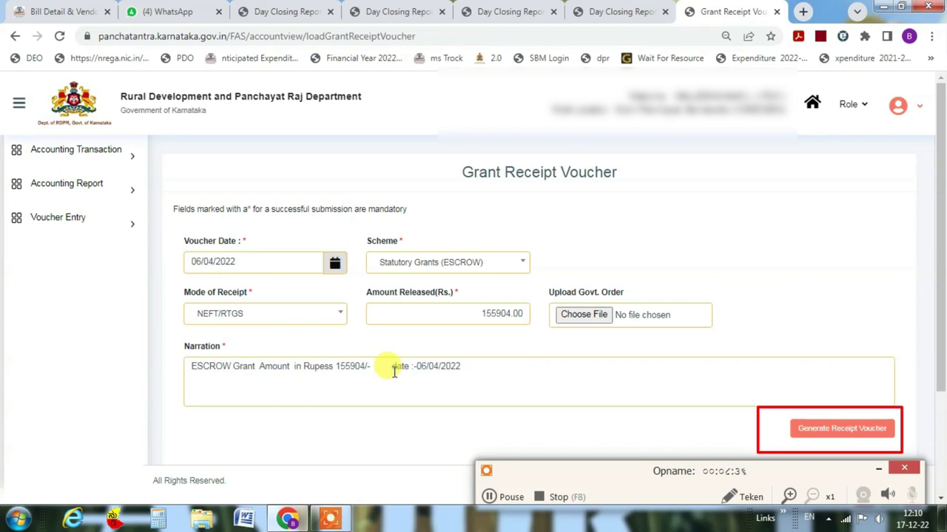
pyautogui.press('BackSpace')
pyautogui.press('BackSpace')
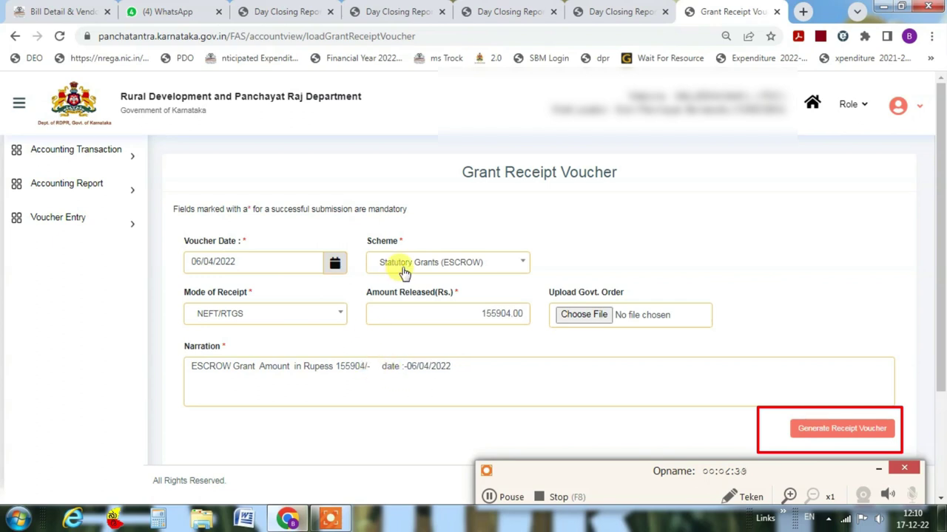
# Step: Generate the grant receipt voucher and save its data
pyautogui.click(832, 435)
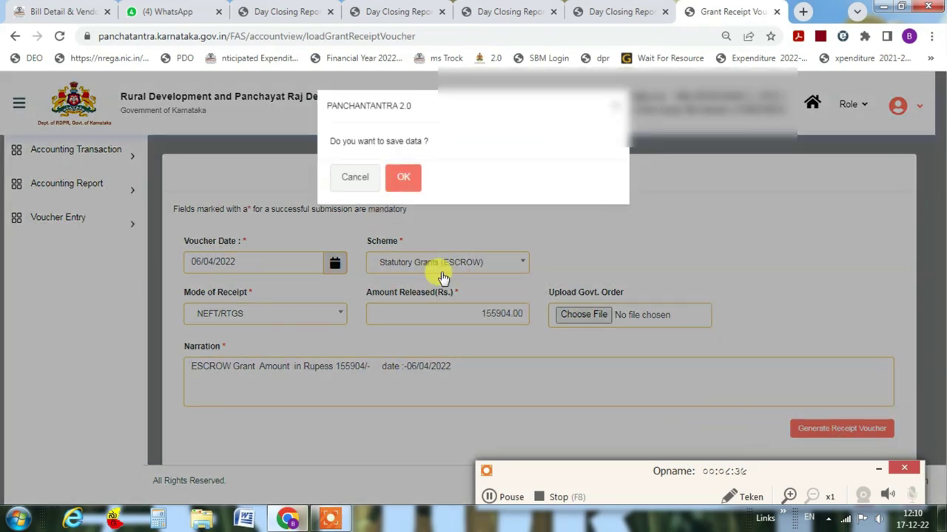
pyautogui.press('Return')
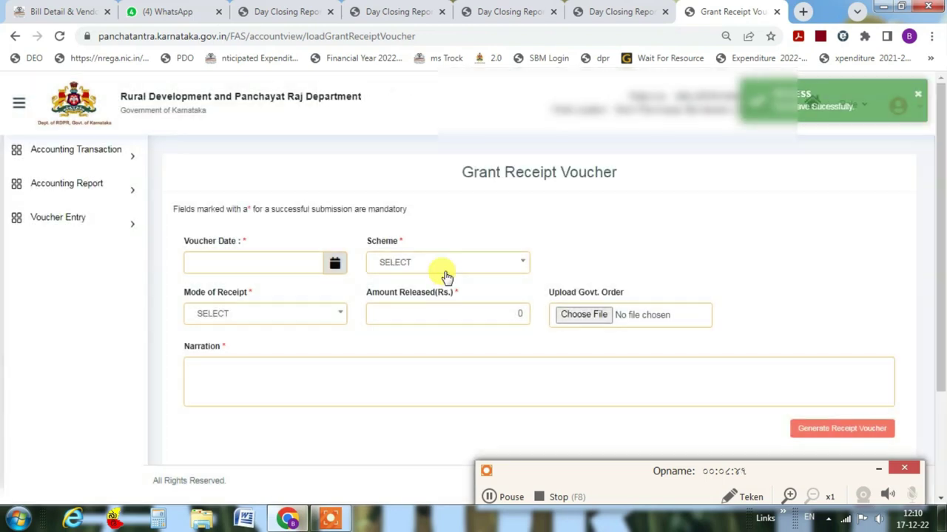
pyautogui.scroll(-1, 446, 276)
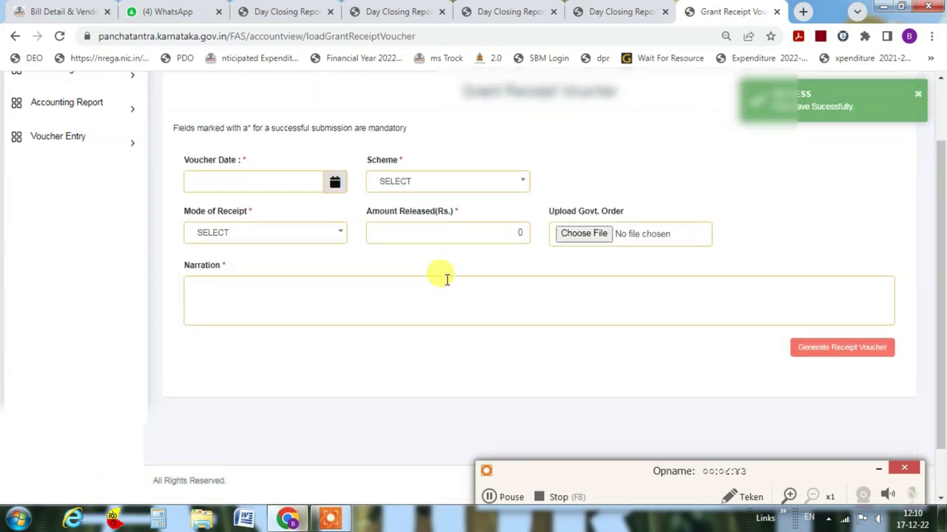
pyautogui.scroll(1, 447, 279)
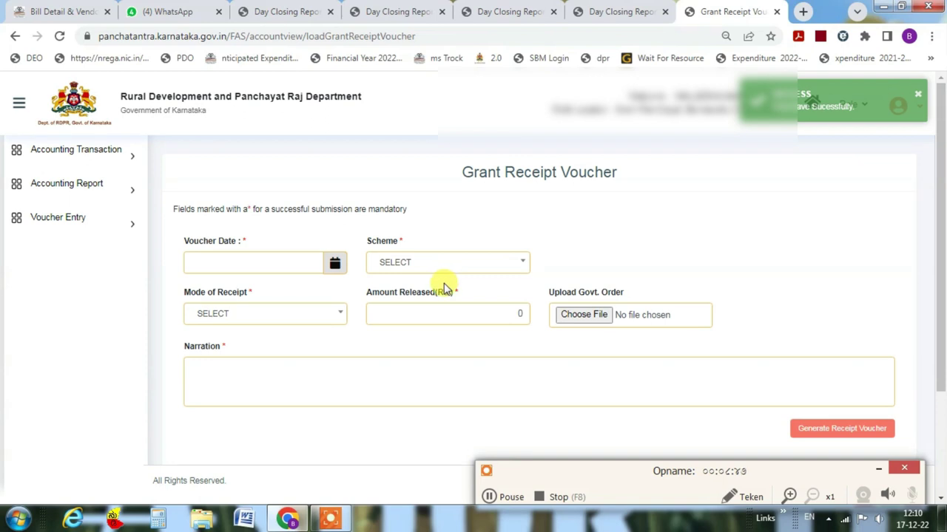
# Step: Return to the day close activities and try to close 06/04/2022 for Statutory Grants (ESCROW)
pyautogui.click(76, 149)
pyautogui.click(42, 402)
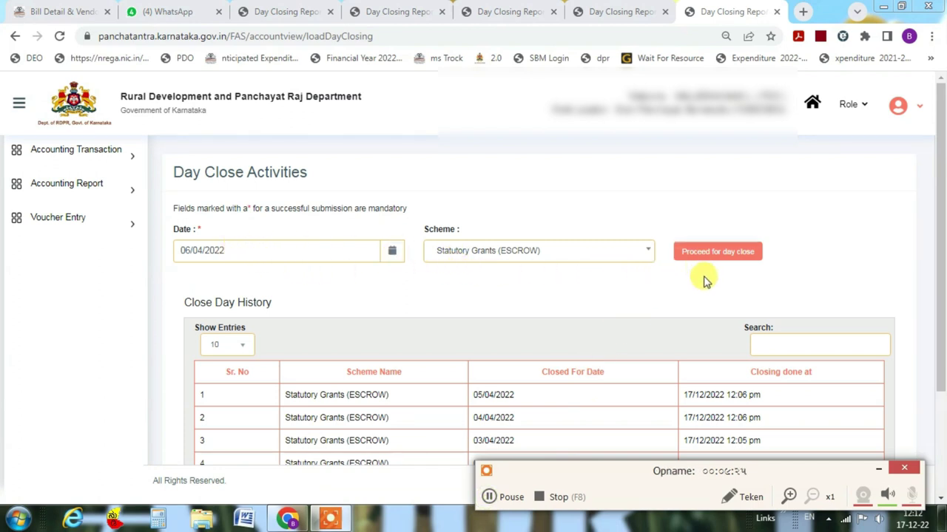
pyautogui.tripleClick(493, 394)
pyautogui.tripleClick(488, 418)
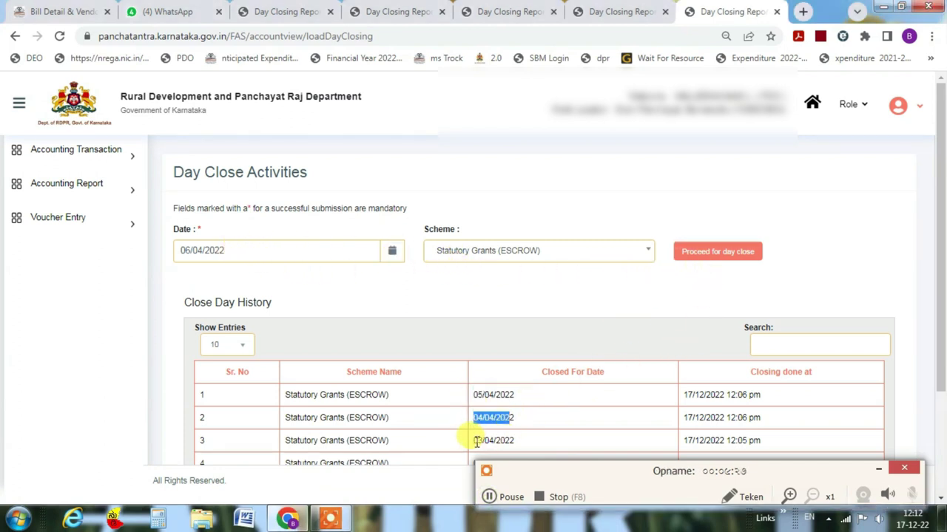
pyautogui.tripleClick(488, 440)
pyautogui.click(710, 259)
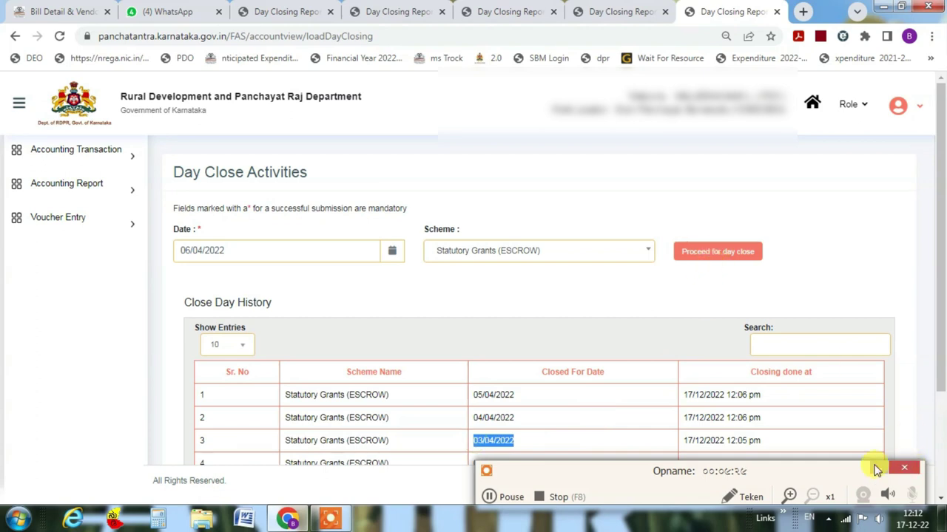
pyautogui.click(877, 468)
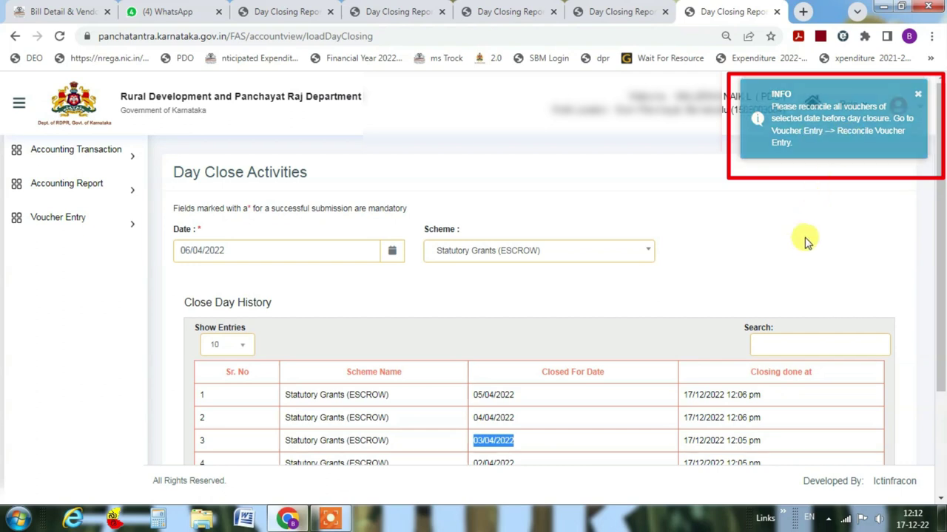
# Step: Open the voucher reconciliation form and choose Statutory Grants ESCROW as the bank account
pyautogui.click(330, 518)
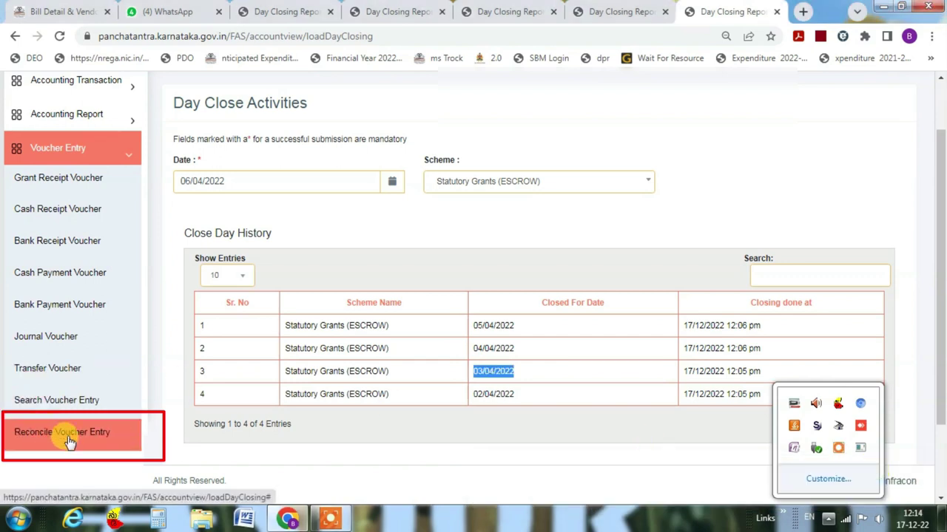
pyautogui.click(65, 440)
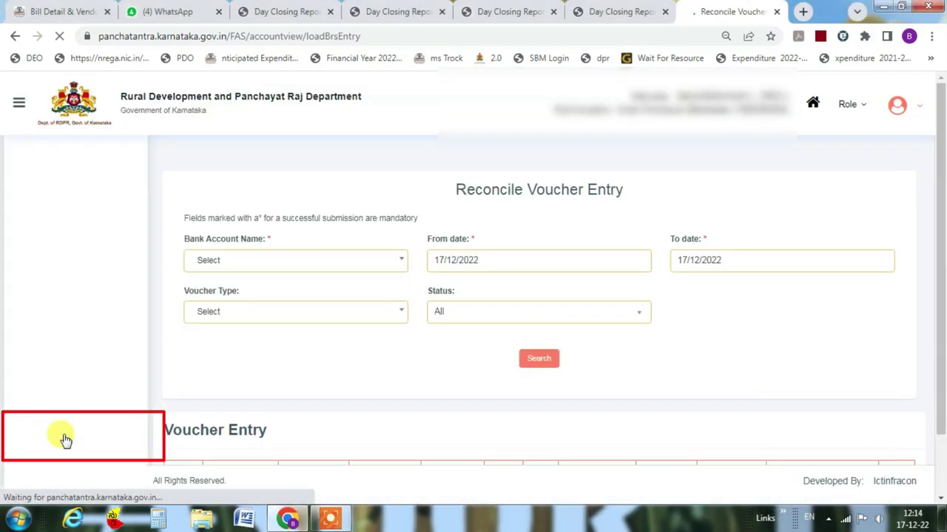
pyautogui.click(273, 262)
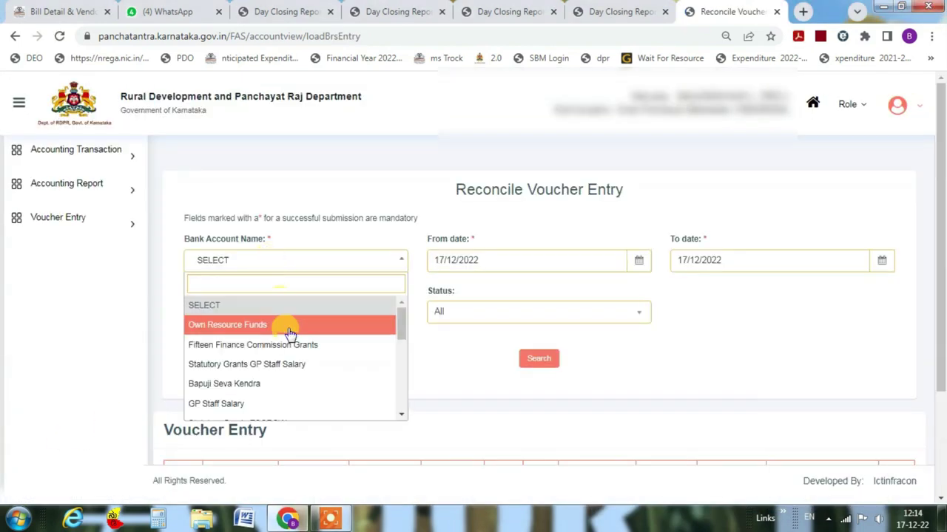
pyautogui.click(393, 344)
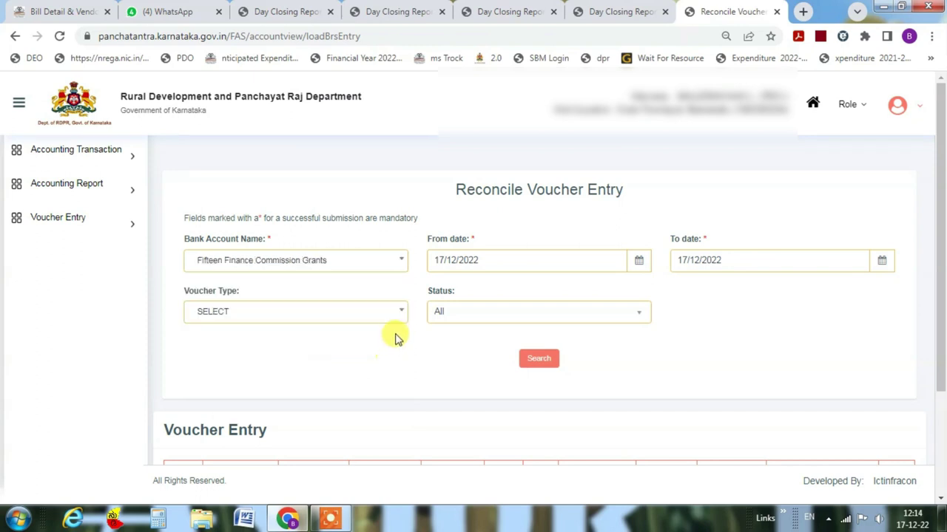
pyautogui.click(399, 268)
pyautogui.moveTo(402, 321); pyautogui.dragTo(402, 355)
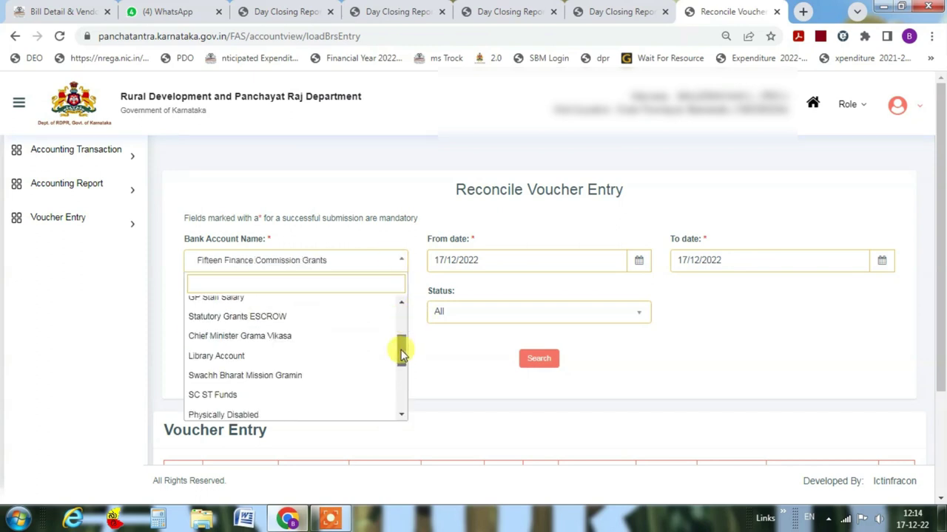
pyautogui.click(286, 318)
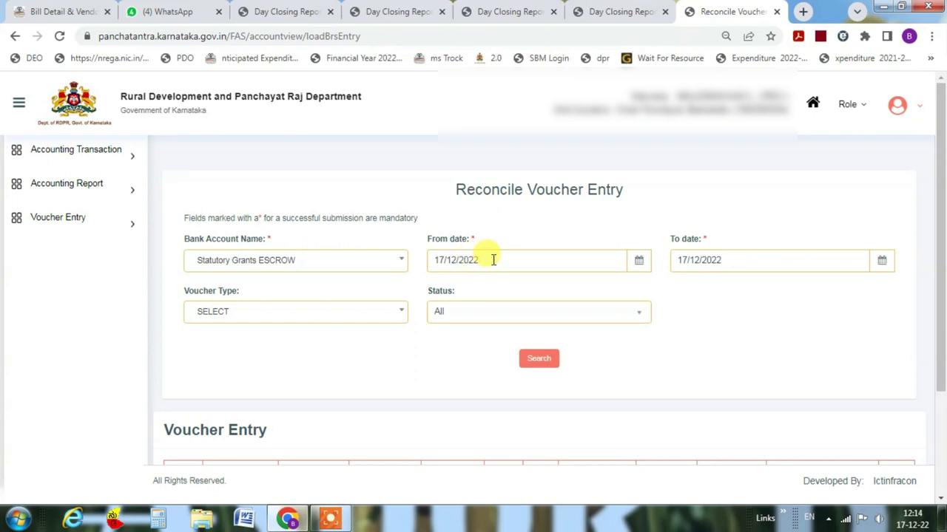
# Step: Set both the from date and the to date of the reconciliation search to 06/04/2022
pyautogui.click(638, 260)
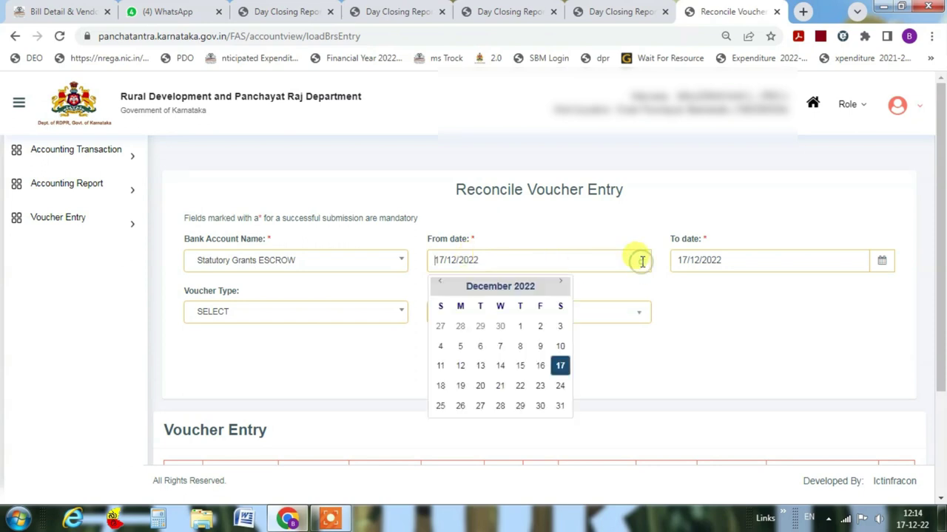
pyautogui.click(498, 290)
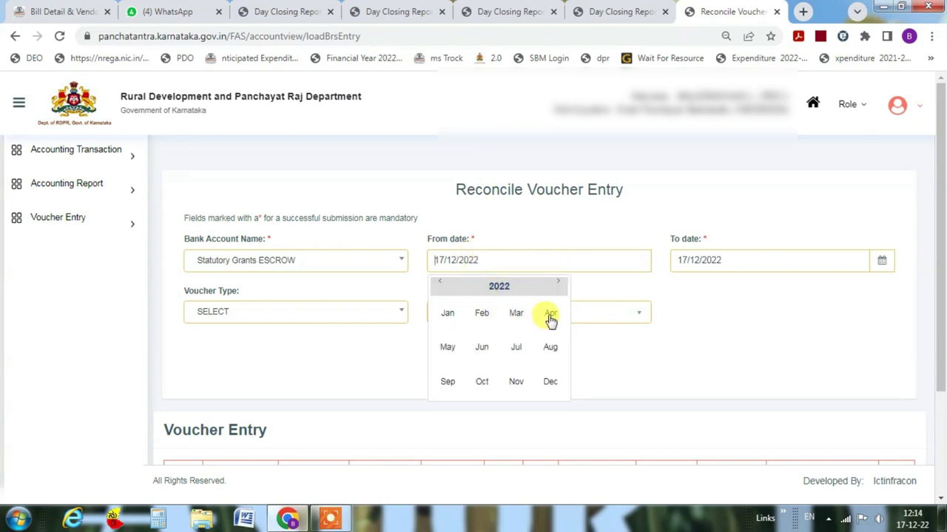
pyautogui.click(550, 316)
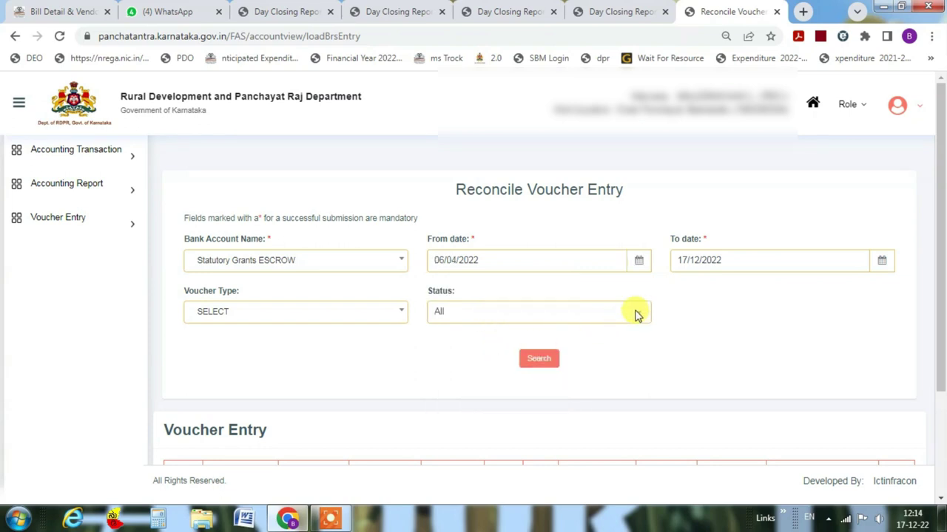
pyautogui.click(714, 260)
pyautogui.click(735, 288)
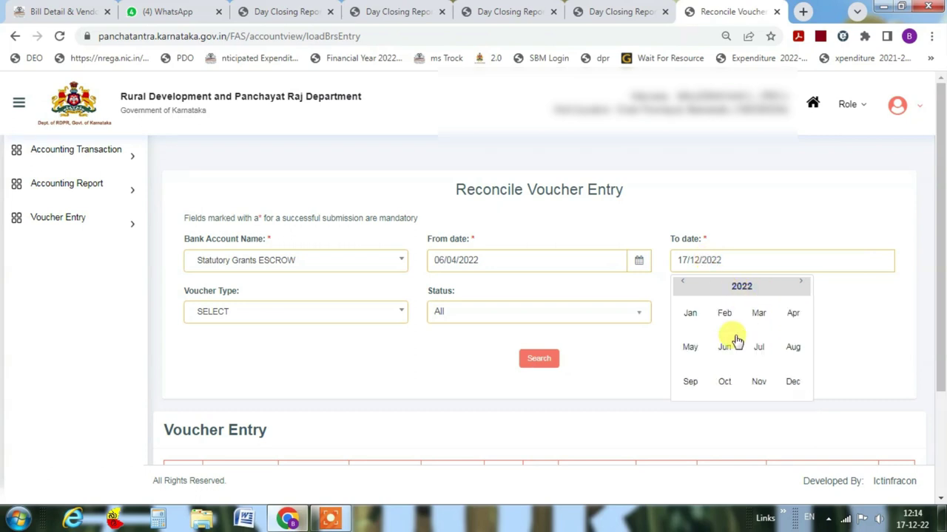
pyautogui.click(791, 314)
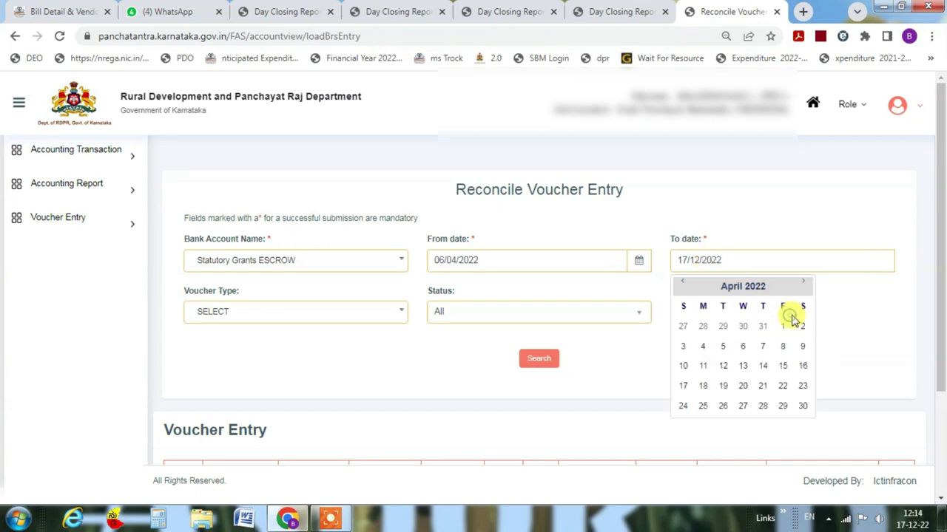
pyautogui.click(742, 346)
# Step: Set the reconciliation search's voucher type to Transfer Voucher and its status to All
pyautogui.click(272, 312)
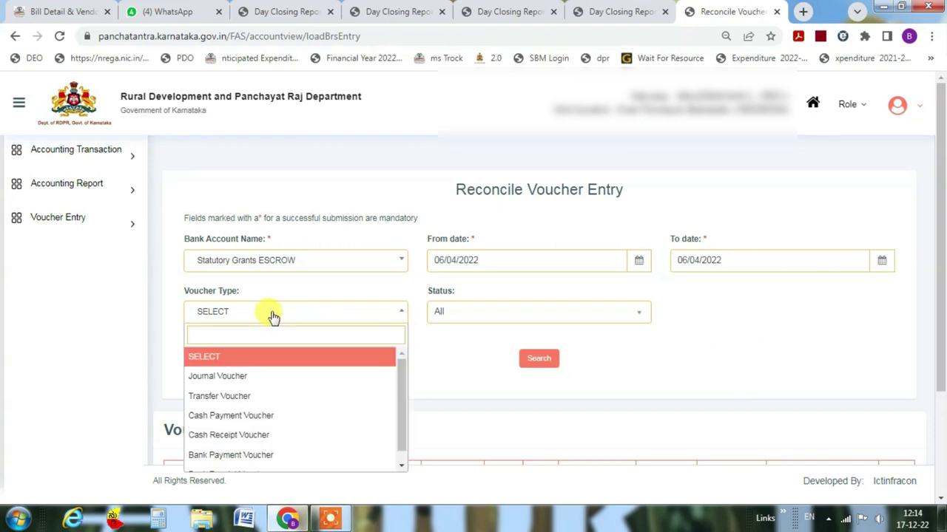
pyautogui.moveTo(401, 377); pyautogui.dragTo(405, 394)
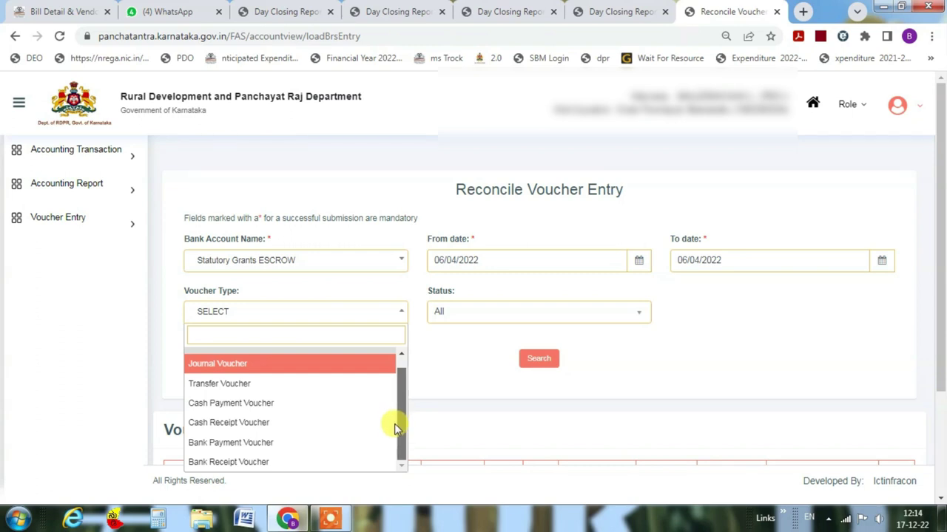
pyautogui.moveTo(394, 456); pyautogui.dragTo(395, 374)
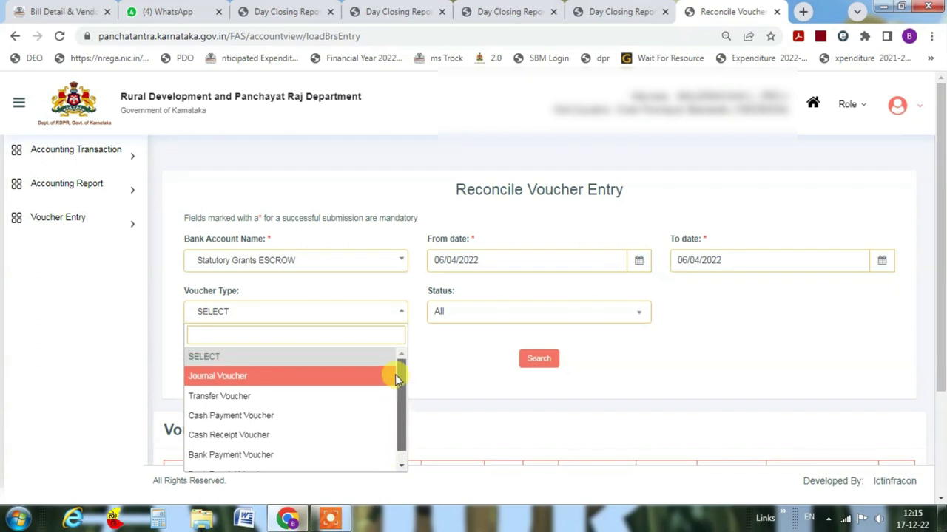
pyautogui.click(238, 398)
pyautogui.click(498, 314)
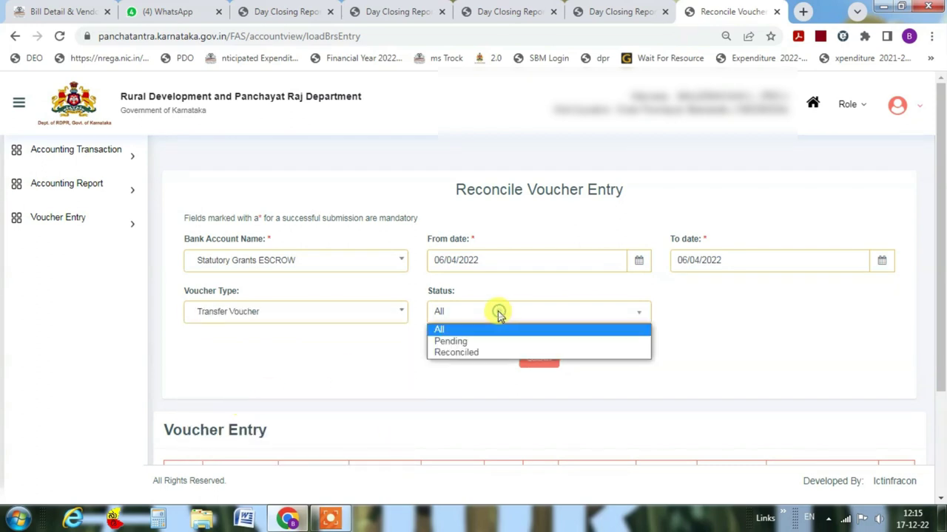
pyautogui.click(448, 329)
pyautogui.scroll(-2, 433, 364)
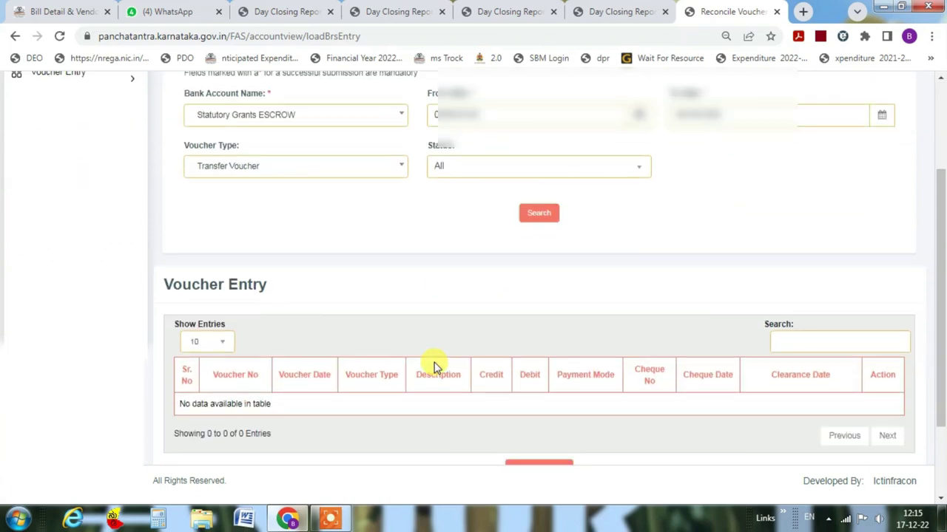
# Step: Change the voucher type to Bank Receipt Voucher and list the matching voucher entries
pyautogui.click(236, 169)
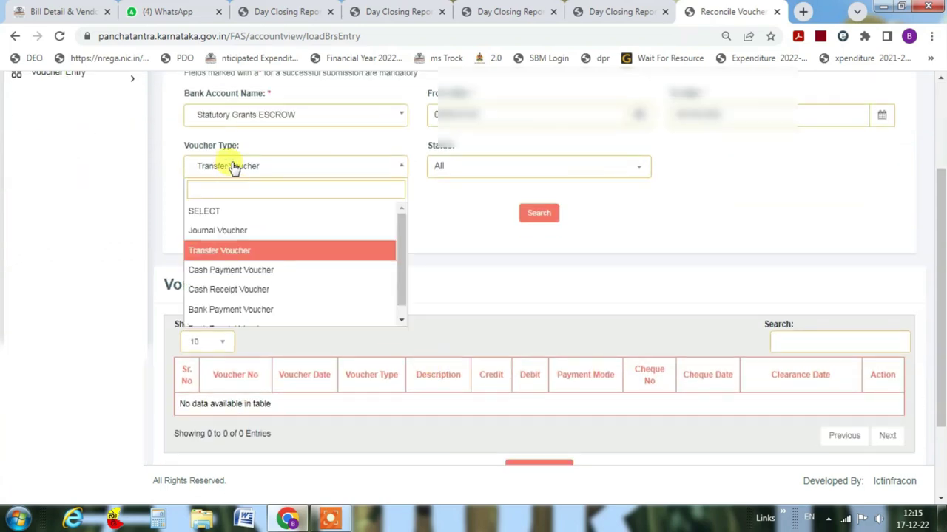
pyautogui.click(333, 516)
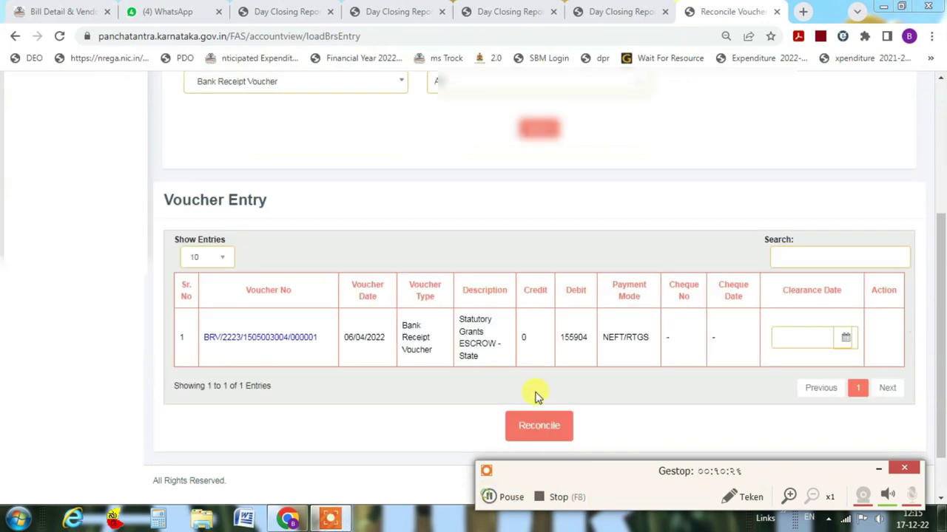
pyautogui.click(254, 84)
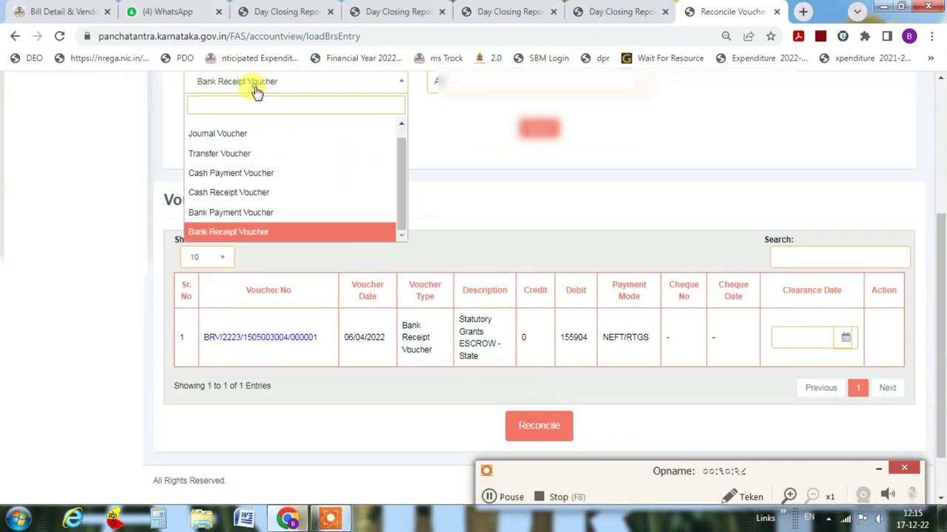
pyautogui.click(473, 183)
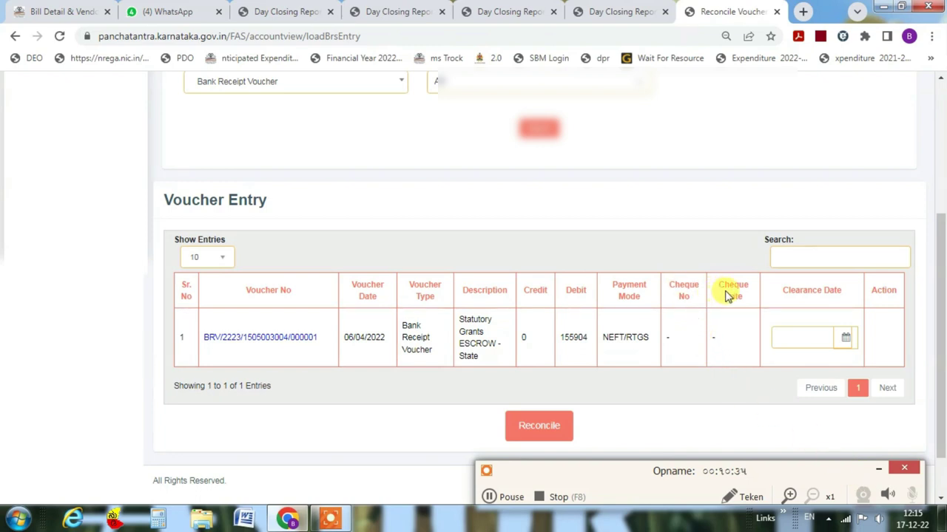
# Step: Try to reconcile the listed bank receipt voucher, and set its clearance date to 06/04/2022
pyautogui.click(541, 428)
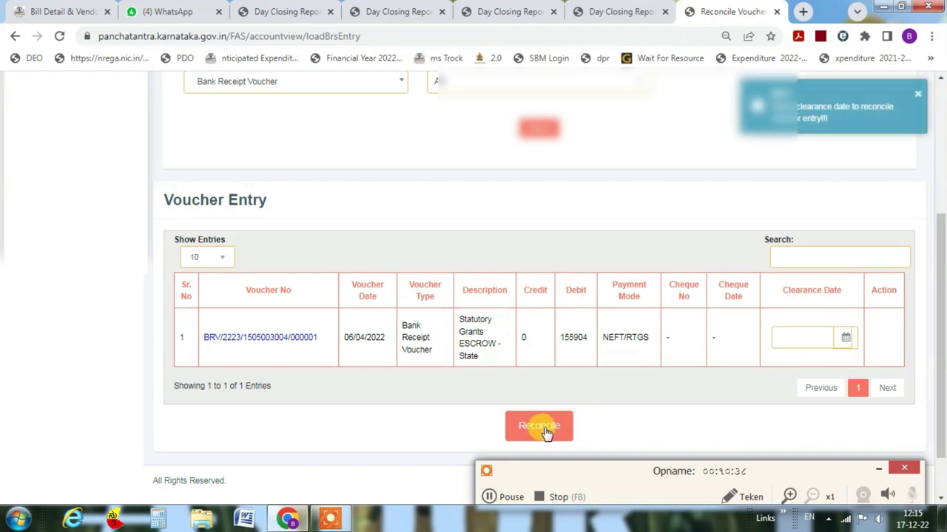
pyautogui.click(818, 337)
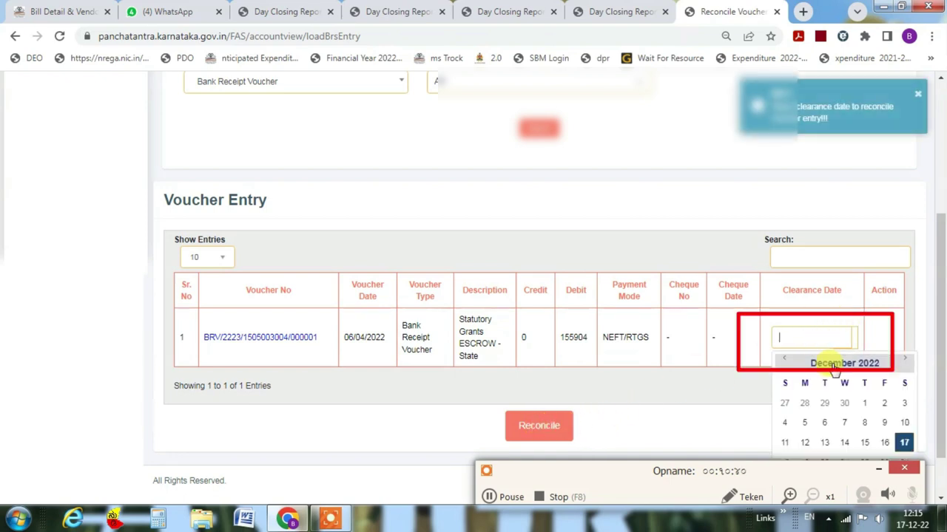
pyautogui.click(842, 363)
pyautogui.click(892, 389)
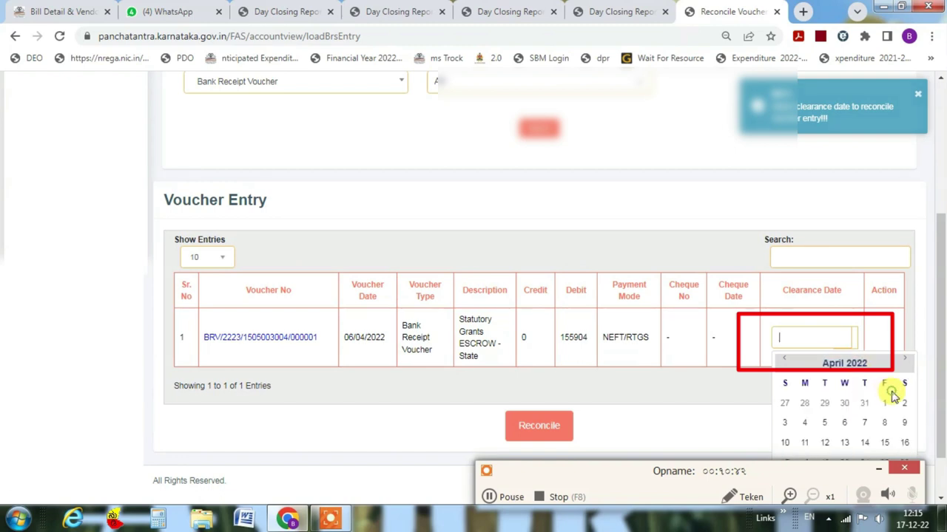
pyautogui.click(844, 423)
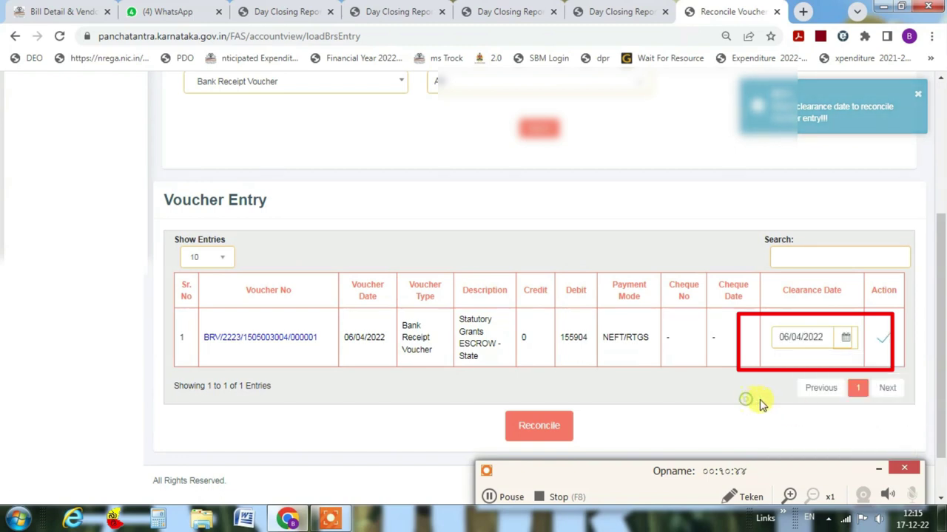
# Step: Reconcile the bank receipt voucher with its 06/04/2022 clearance date and save the data
pyautogui.click(553, 427)
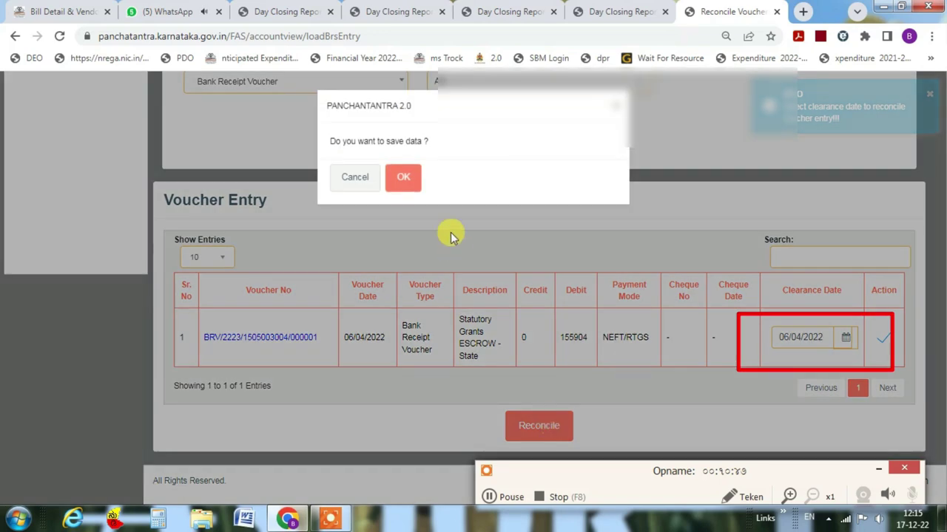
pyautogui.click(403, 179)
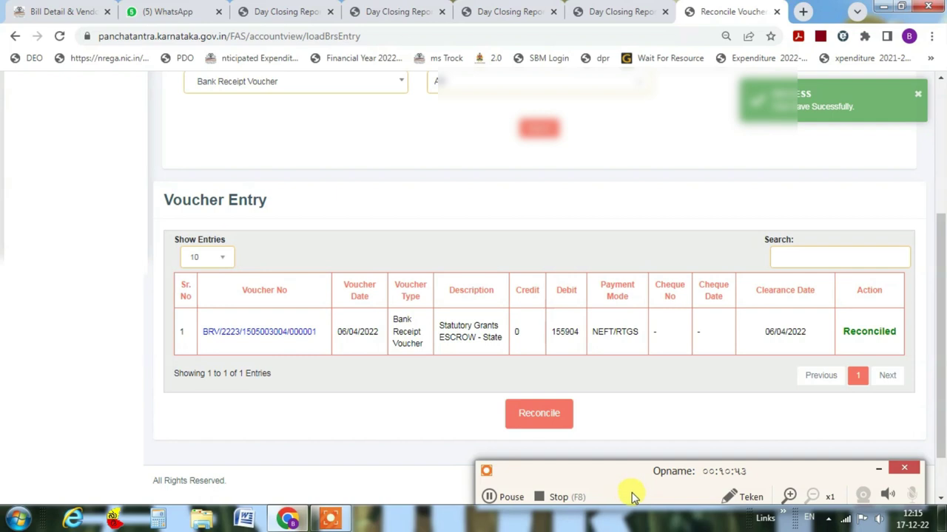
pyautogui.click(488, 497)
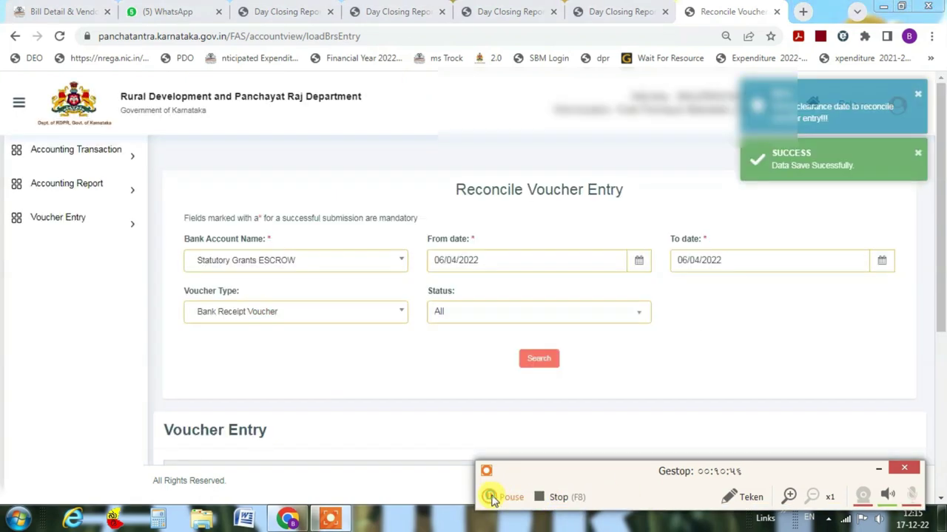
# Step: Open the Day Close activities among the accounting transactions
pyautogui.click(77, 228)
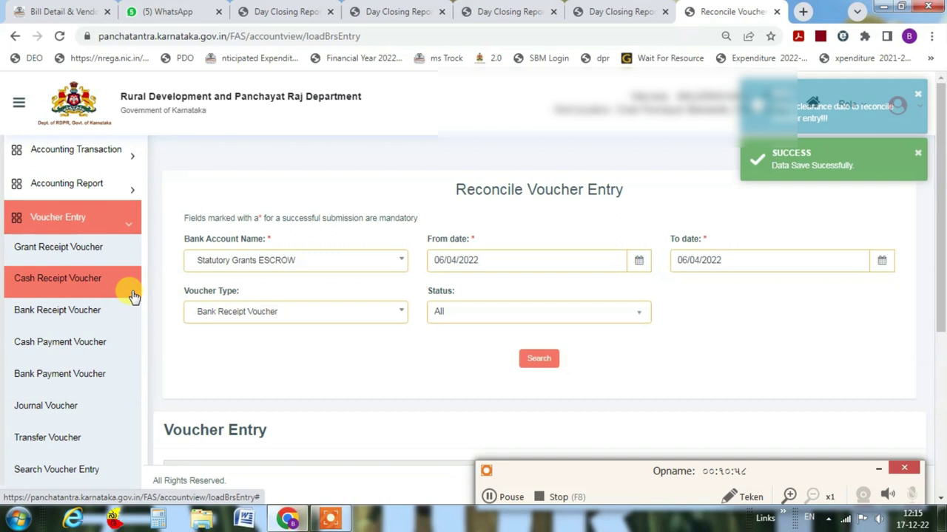
pyautogui.scroll(-1, 130, 303)
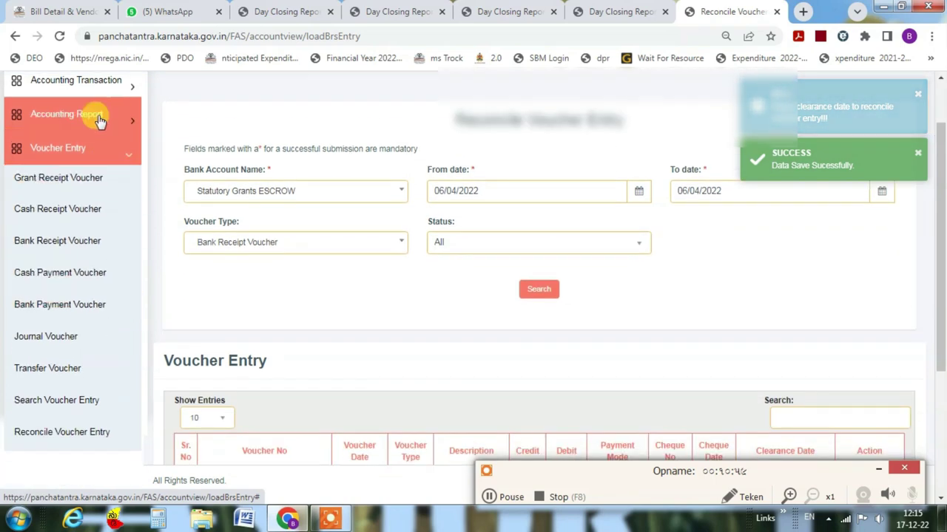
pyautogui.click(111, 80)
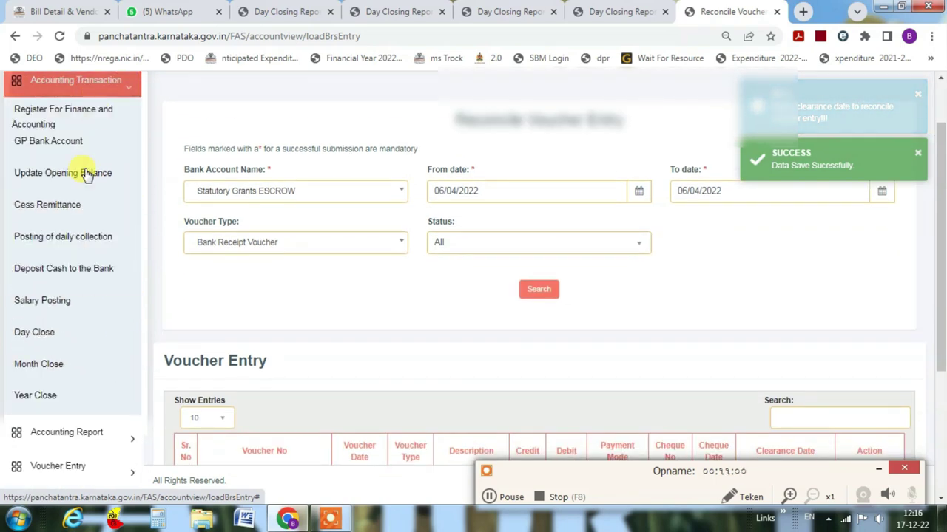
pyautogui.click(80, 341)
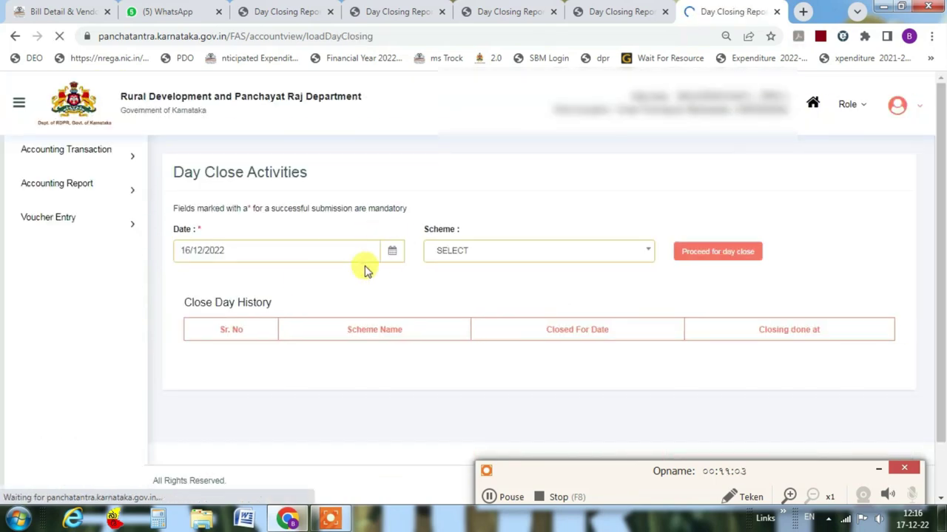
# Step: Set the day close date to 06/04/2022 and the scheme to Statutory Grants (ESCROW)
pyautogui.click(391, 254)
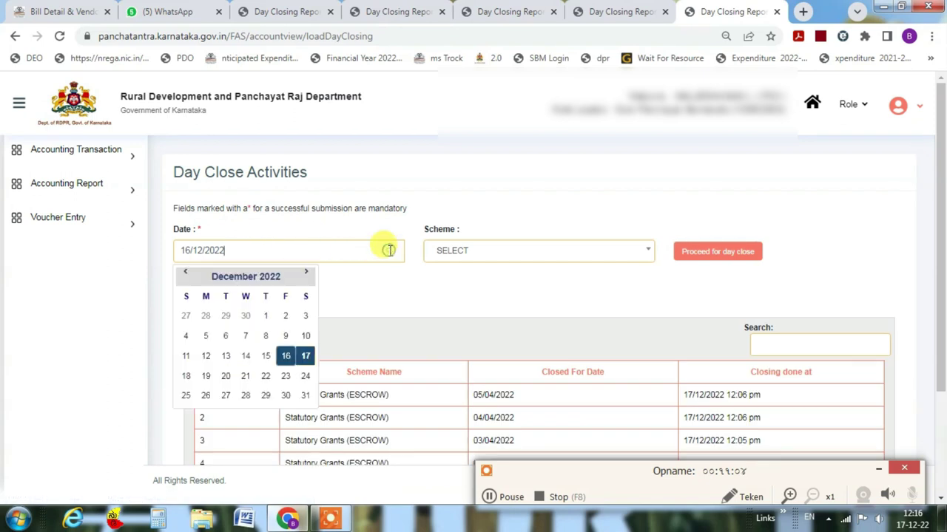
pyautogui.click(233, 276)
pyautogui.click(297, 304)
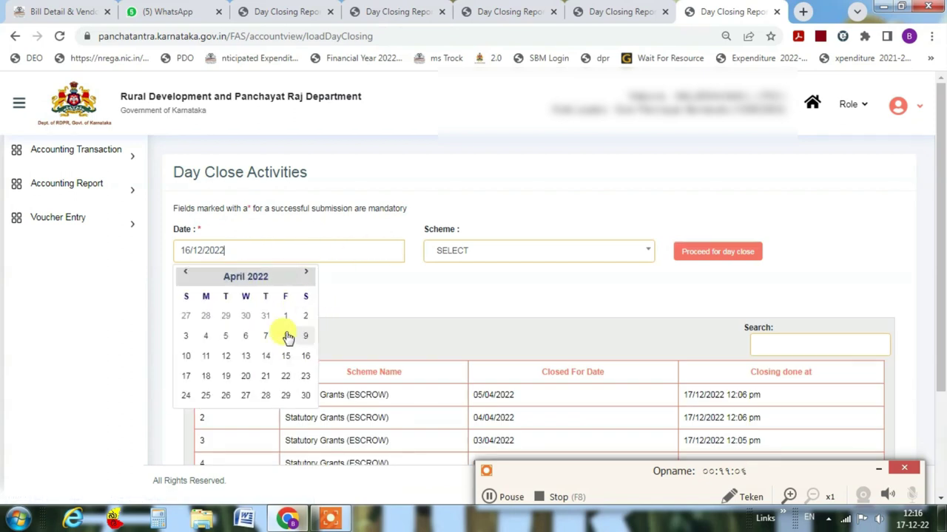
pyautogui.click(245, 336)
pyautogui.click(456, 251)
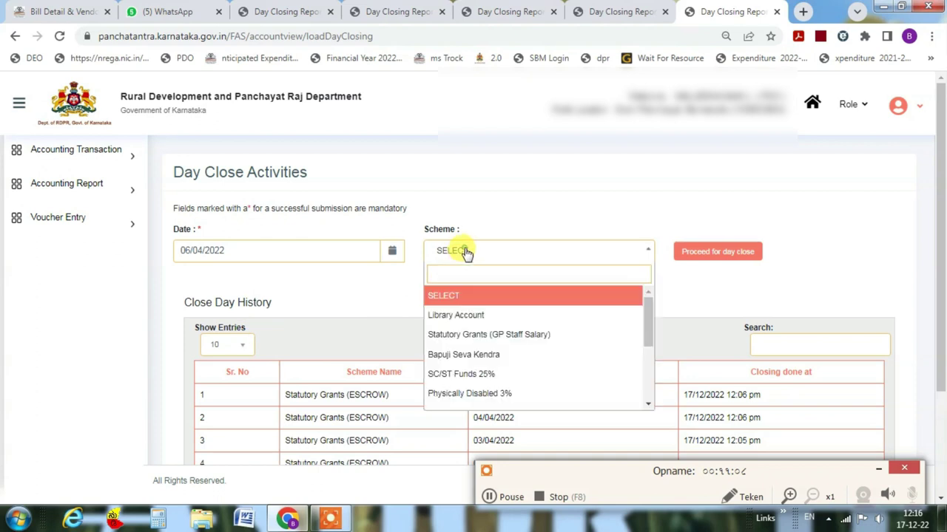
pyautogui.scroll(-5, 558, 369)
pyautogui.click(573, 302)
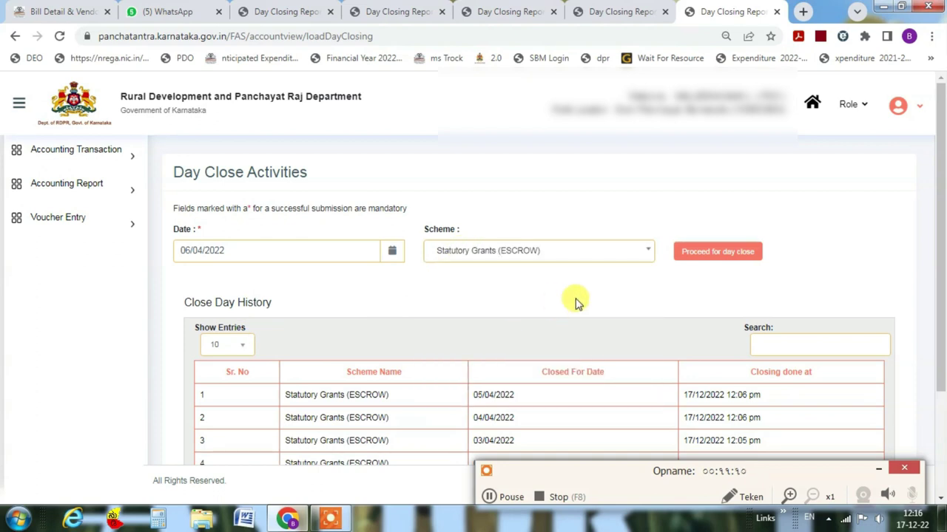
# Step: Proceed to the cash book report for 06/04/2022 and close that day book, confirming the closure
pyautogui.scroll(-1, 653, 319)
pyautogui.scroll(-1, 528, 296)
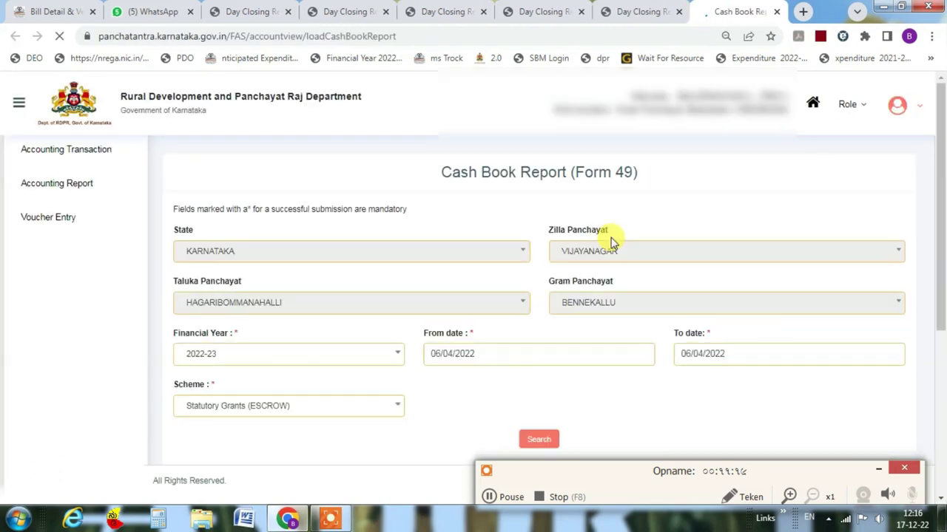
pyautogui.scroll(-3, 600, 275)
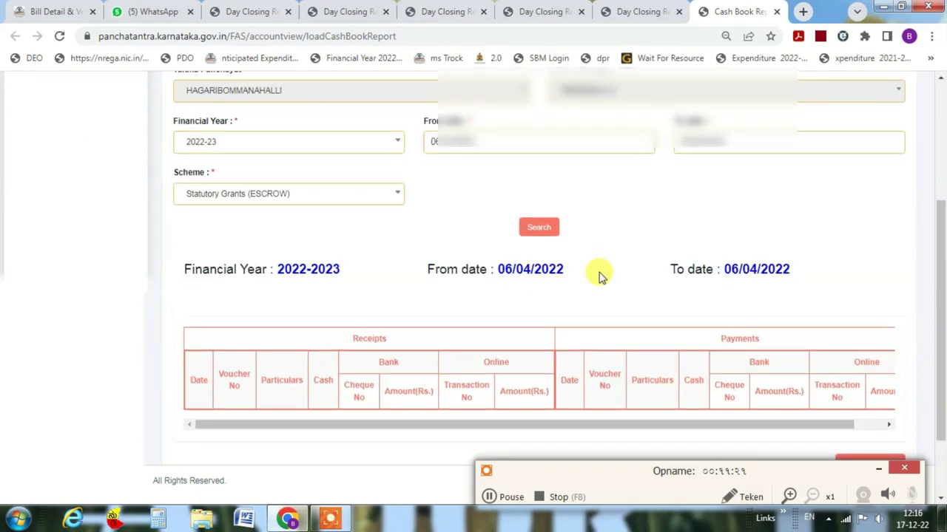
pyautogui.click(871, 434)
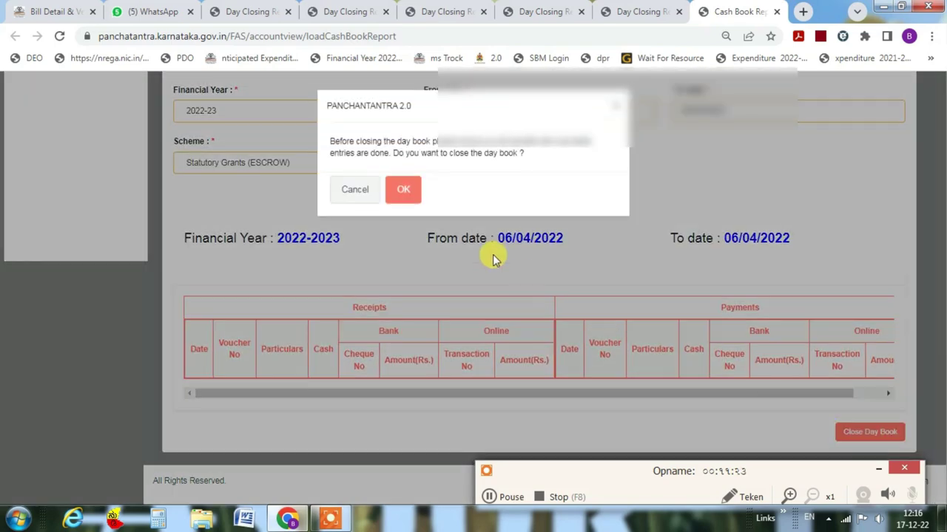
pyautogui.press('Return')
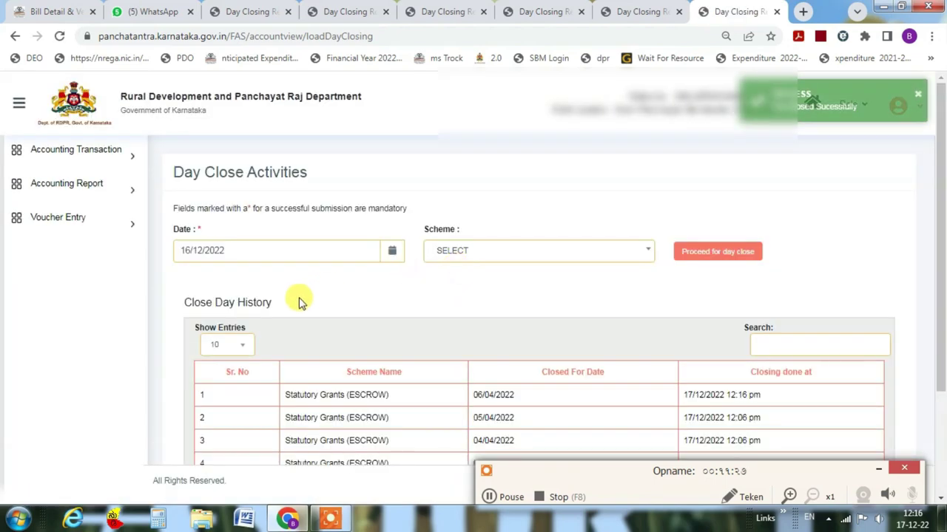
# Step: Set the day close date to 14/04/2022 and the scheme to Statutory Grants (ESCROW)
pyautogui.scroll(-1, 299, 303)
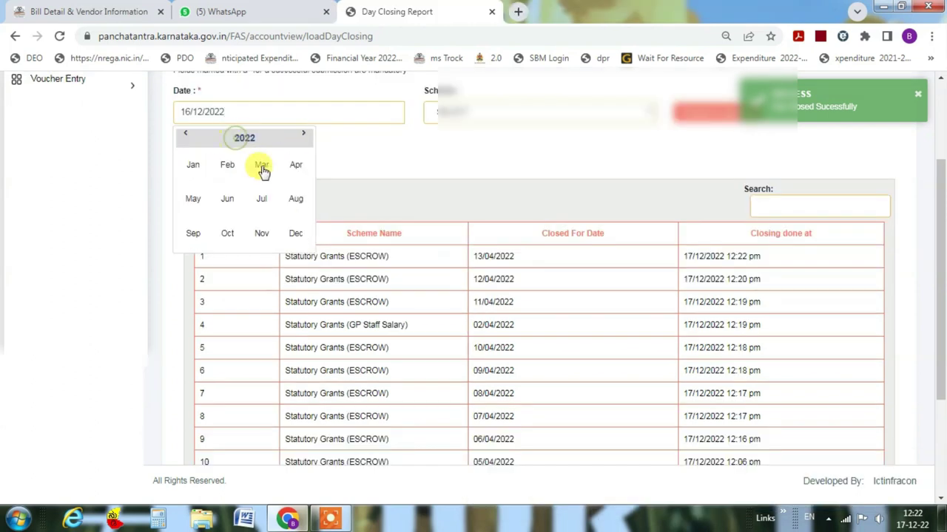
pyautogui.click(296, 164)
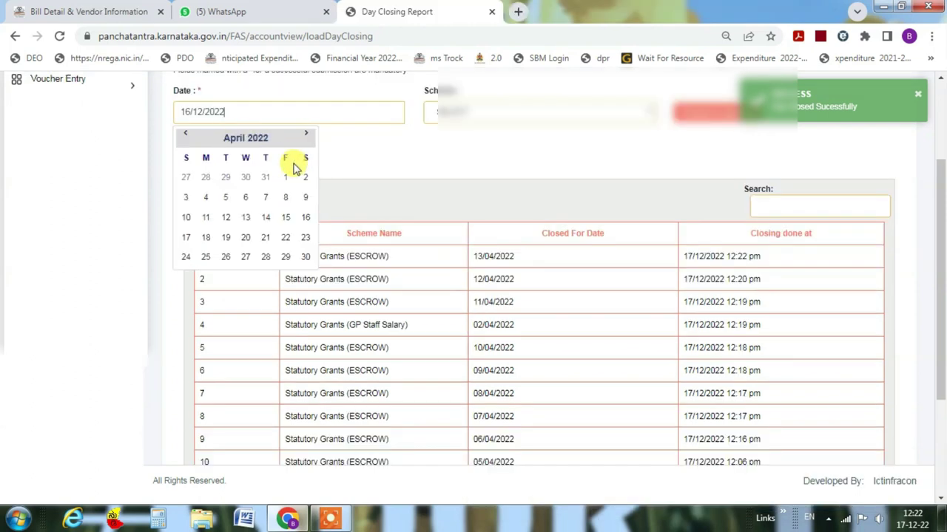
pyautogui.click(265, 216)
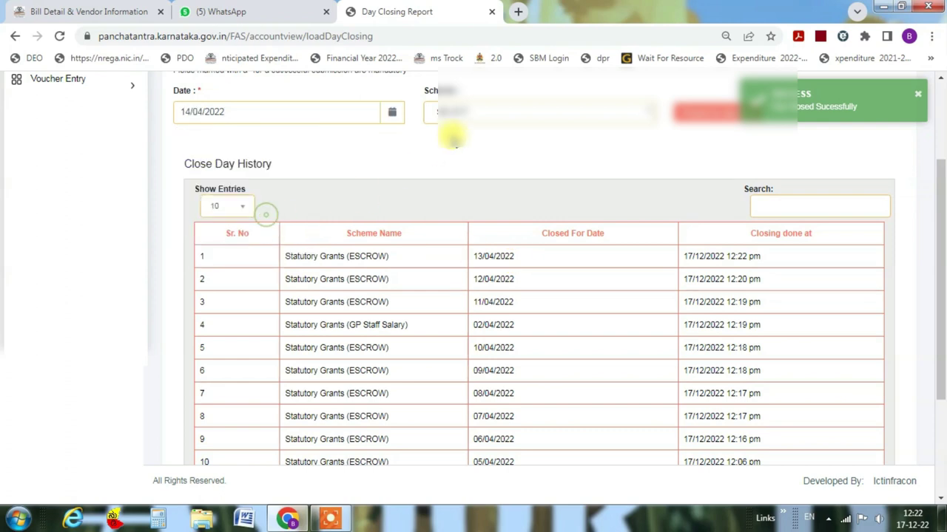
pyautogui.click(457, 111)
pyautogui.moveTo(649, 169); pyautogui.dragTo(653, 213)
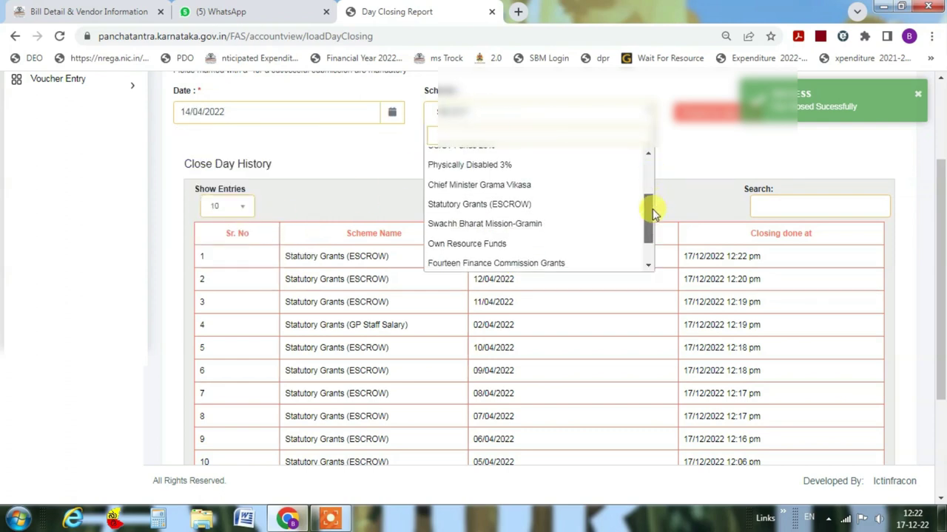
pyautogui.click(527, 205)
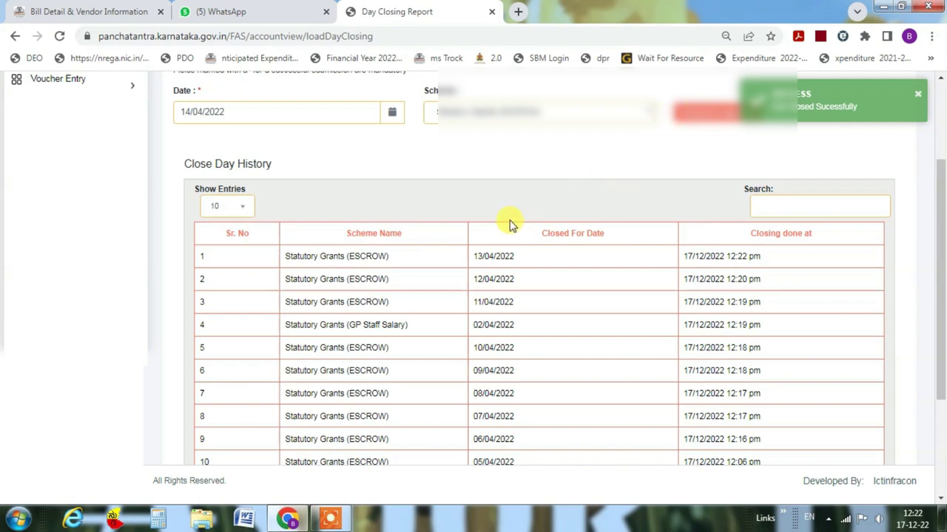
# Step: Proceed to the cash book report for 14/04/2022 and close that day book, confirming the closure
pyautogui.click(492, 12)
pyautogui.scroll(-4, 584, 281)
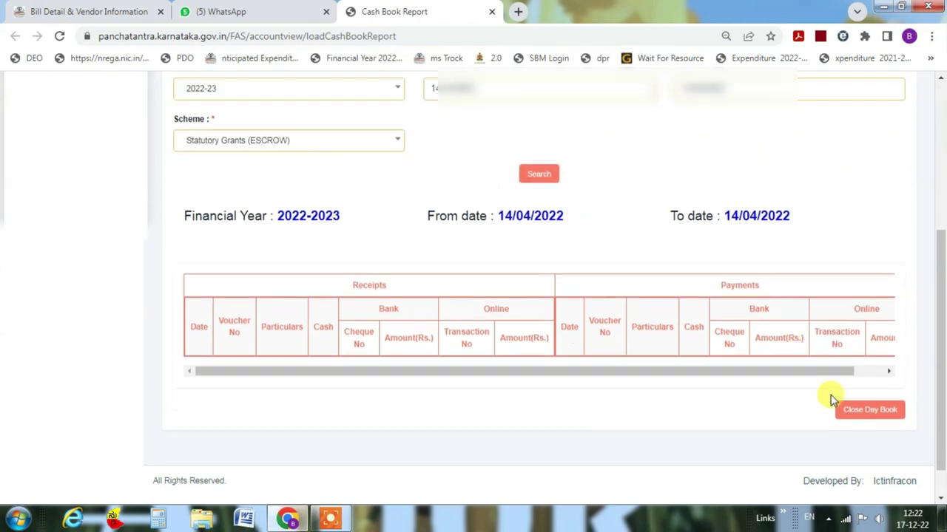
pyautogui.click(873, 433)
pyautogui.click(399, 187)
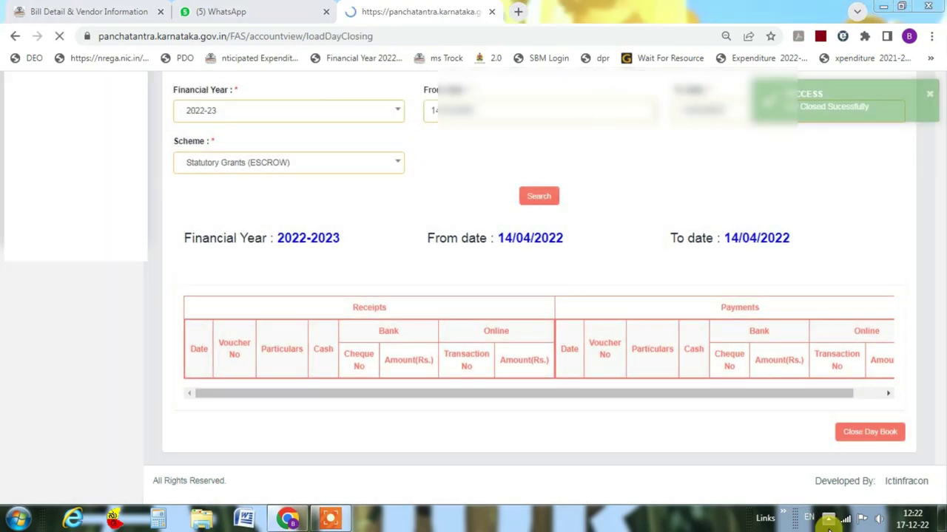
pyautogui.click(828, 521)
pyautogui.click(836, 450)
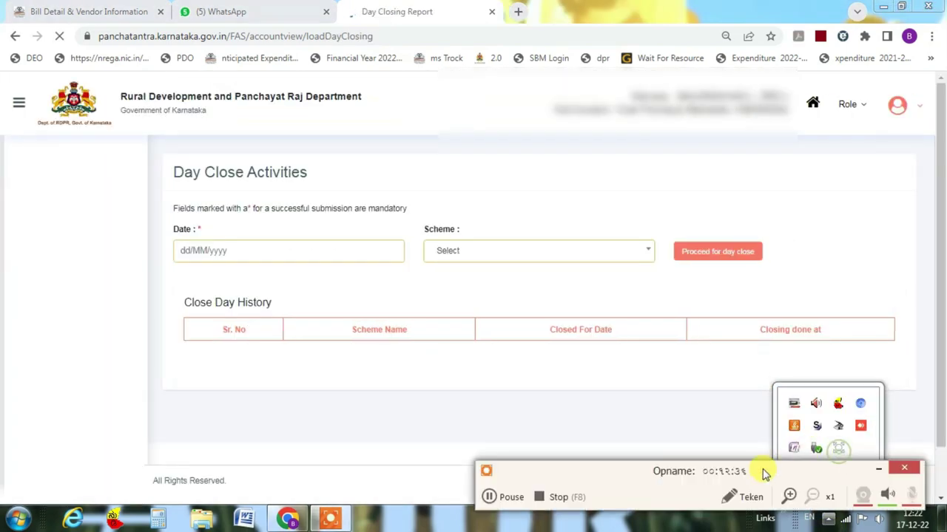
pyautogui.click(518, 497)
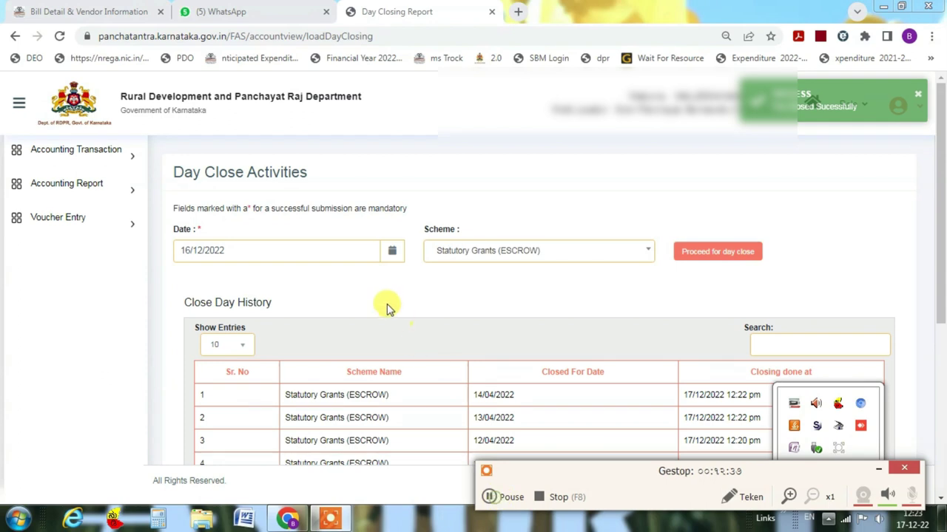
# Step: Set the day close date to 15/04/2022 and proceed with the day close for Statutory Grants (ESCROW)
pyautogui.click(392, 251)
pyautogui.moveTo(474, 394); pyautogui.dragTo(510, 395)
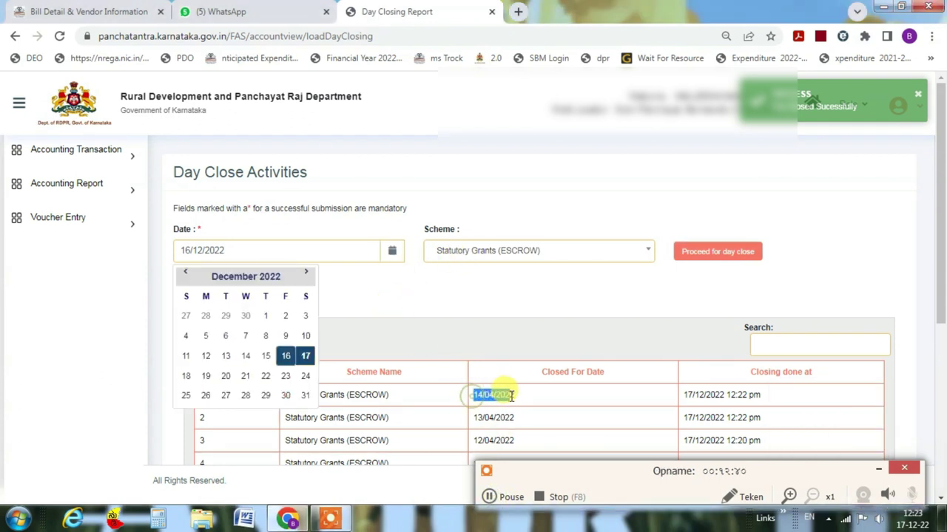
pyautogui.click(393, 257)
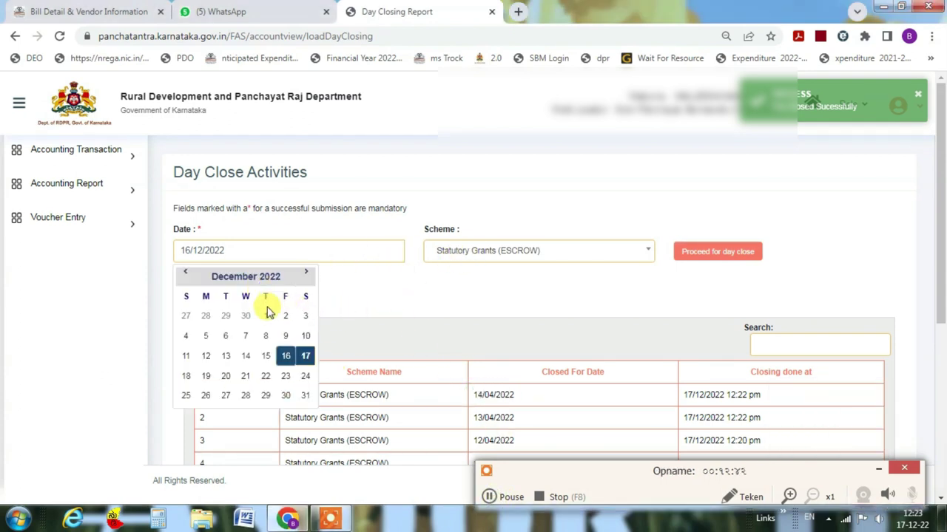
pyautogui.click(247, 277)
pyautogui.click(297, 305)
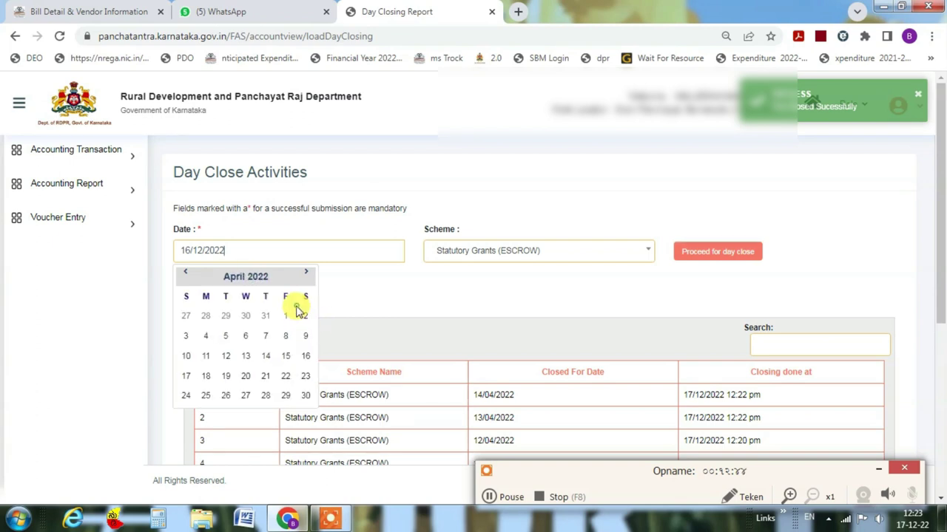
pyautogui.click(287, 358)
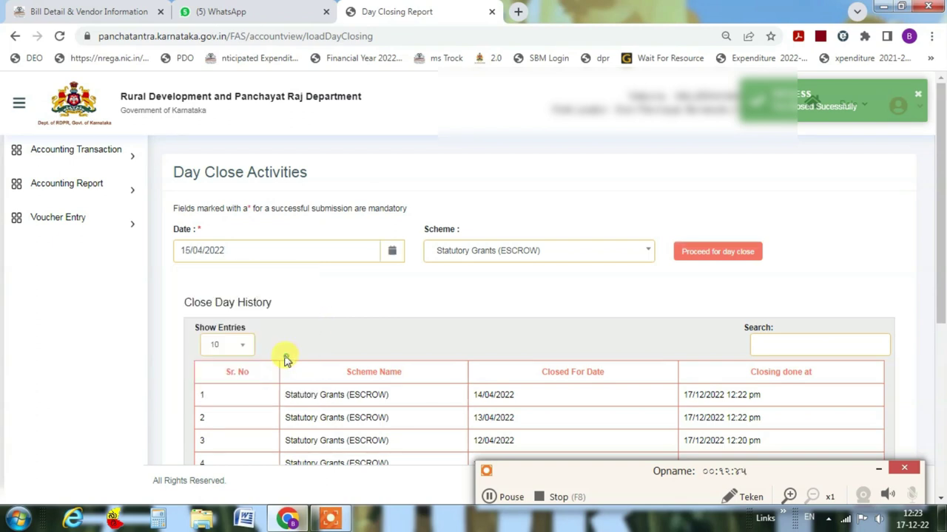
pyautogui.click(710, 251)
pyautogui.click(488, 497)
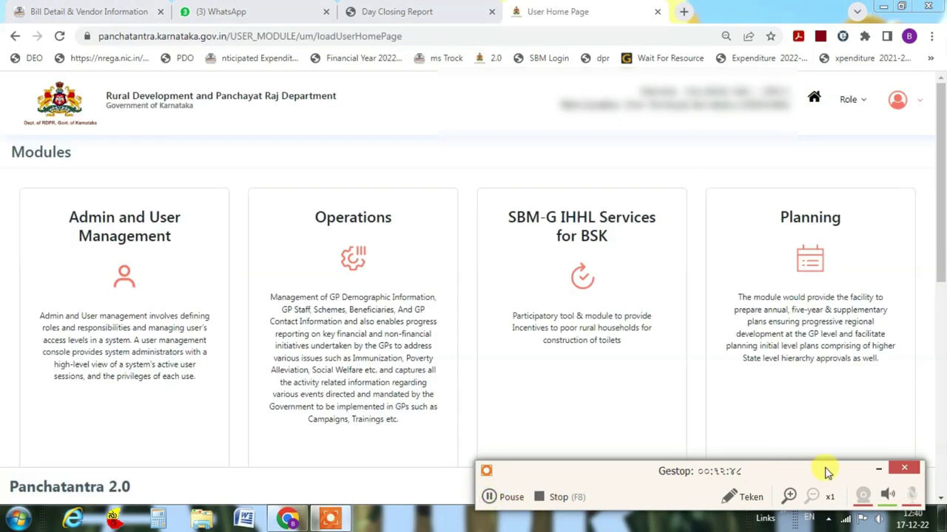
# Step: Open the Finance and Accounting module from the user home page
pyautogui.click(878, 468)
pyautogui.scroll(-5, 417, 394)
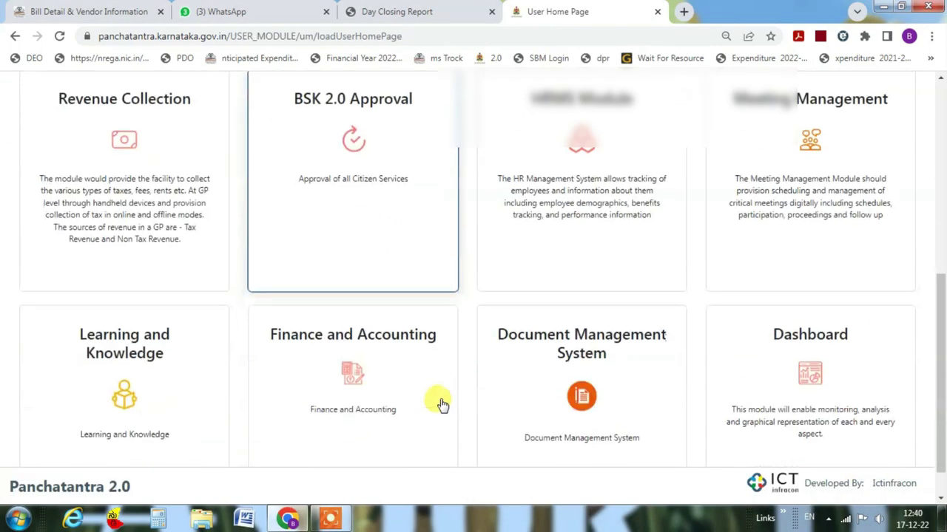
pyautogui.scroll(-1, 461, 346)
pyautogui.scroll(2, 509, 353)
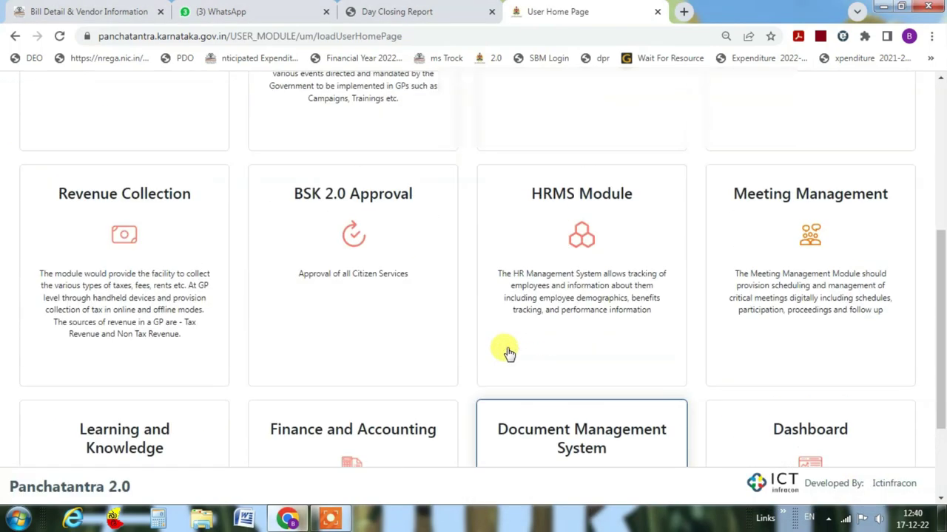
pyautogui.click(374, 439)
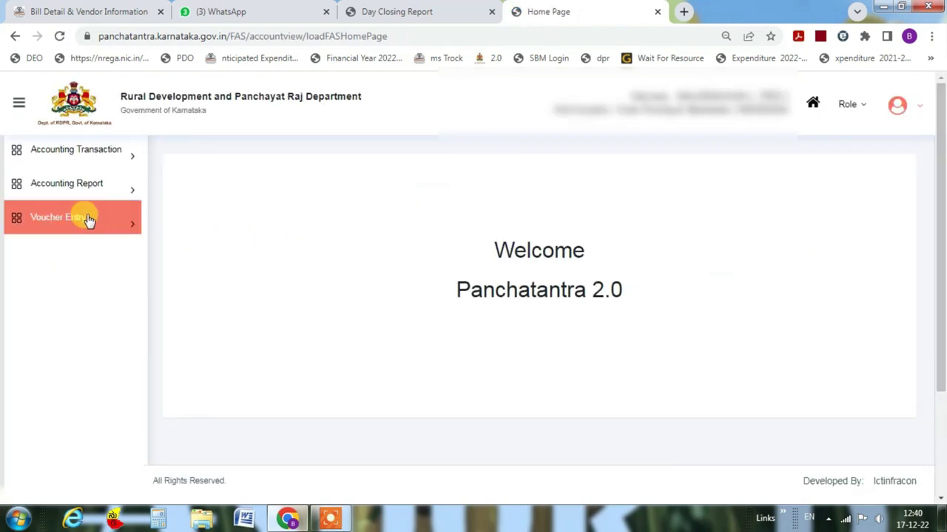
# Step: Open a new bank payment voucher entry and set the voucher date to 22/04/2022
pyautogui.click(80, 219)
pyautogui.scroll(-1, 84, 291)
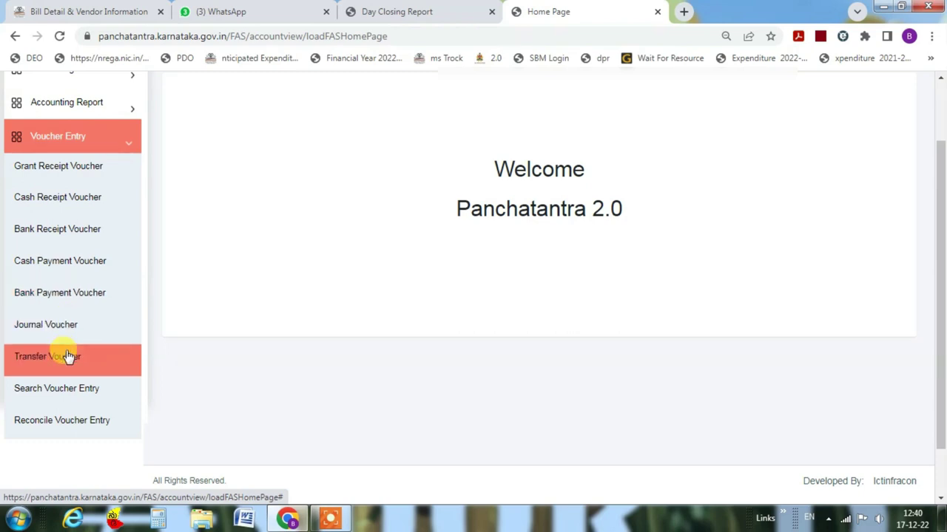
pyautogui.click(53, 302)
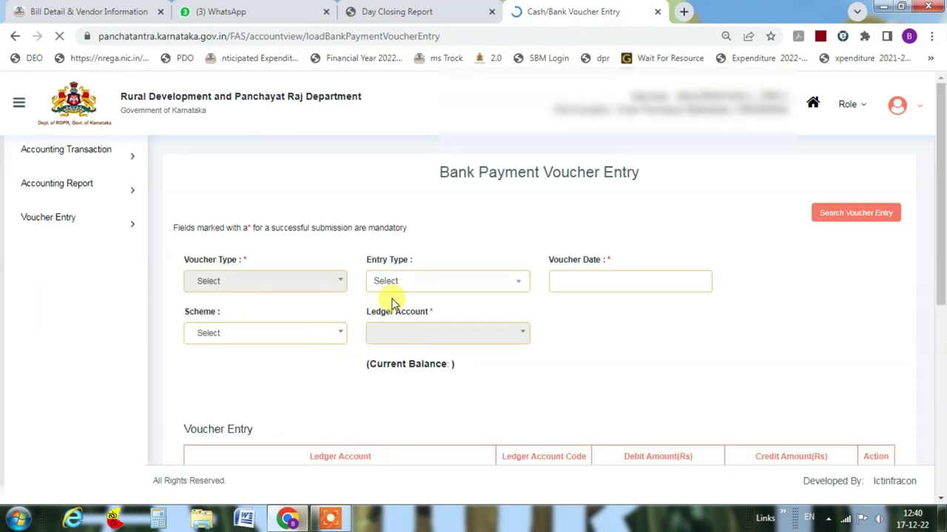
pyautogui.click(564, 281)
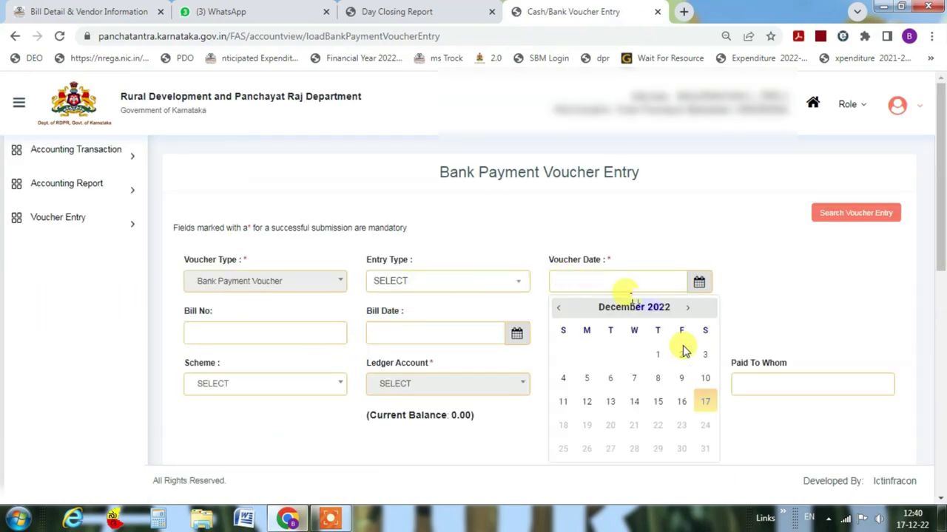
pyautogui.click(638, 307)
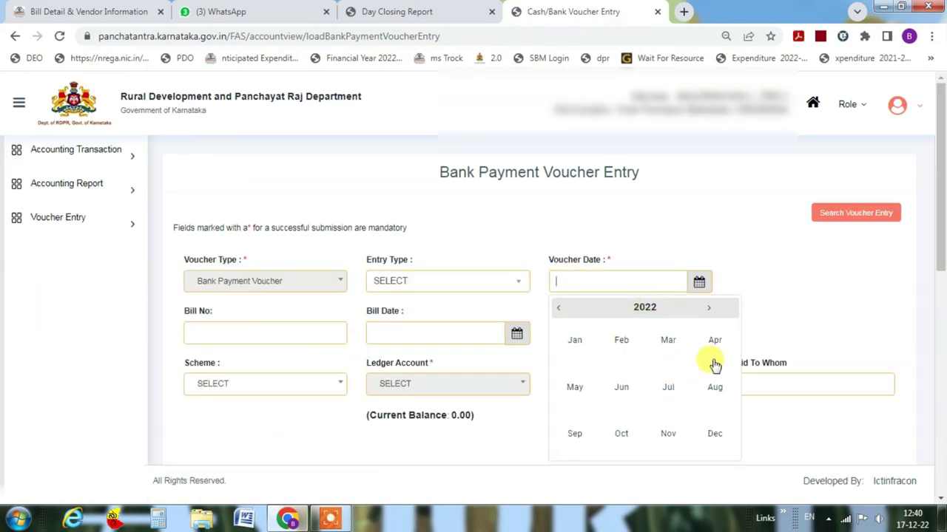
pyautogui.click(714, 358)
pyautogui.click(676, 427)
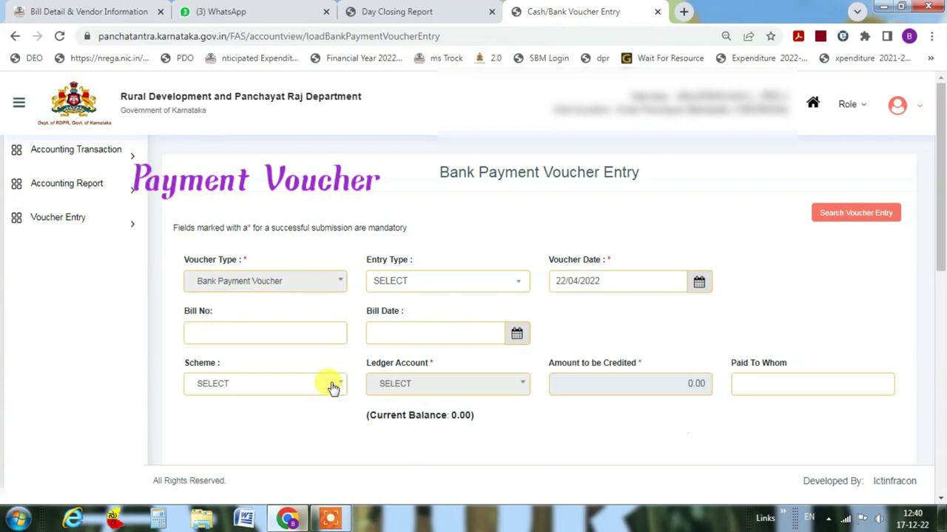
# Step: Enter bill number 01/2022 and set the bill date to 22/04/2022 on the bank payment voucher
pyautogui.click(237, 336)
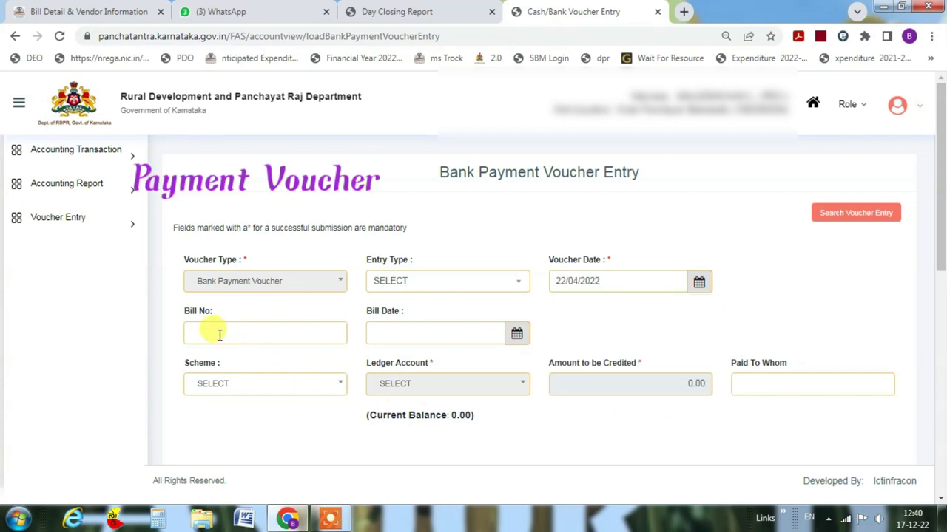
pyautogui.write('01/2022')
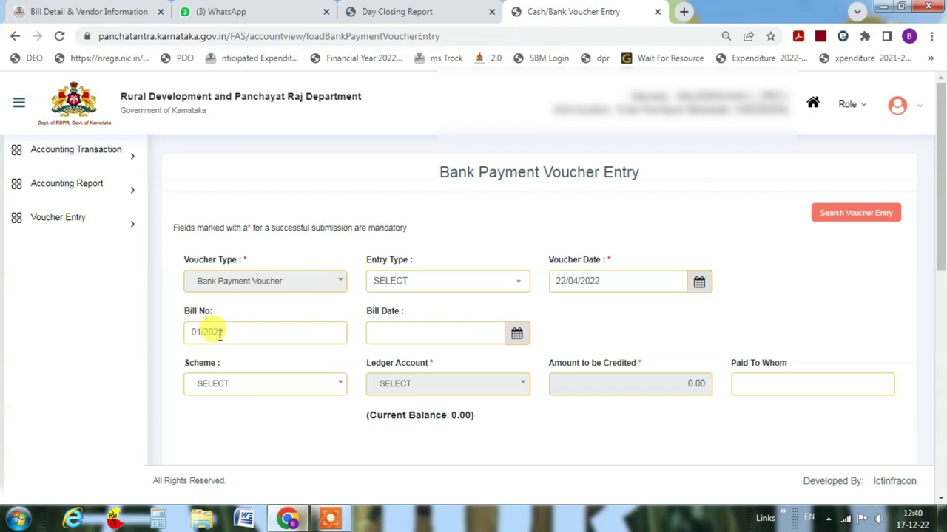
pyautogui.click(516, 334)
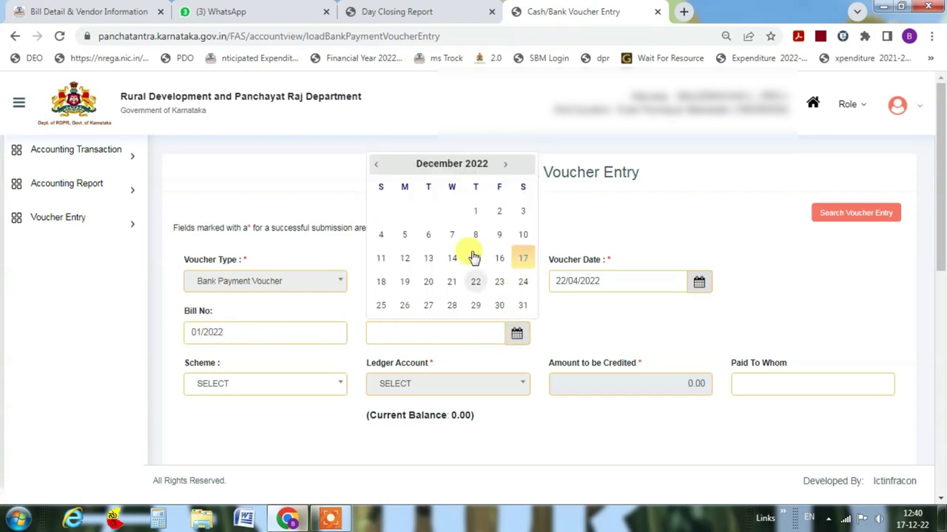
pyautogui.click(449, 167)
pyautogui.click(533, 197)
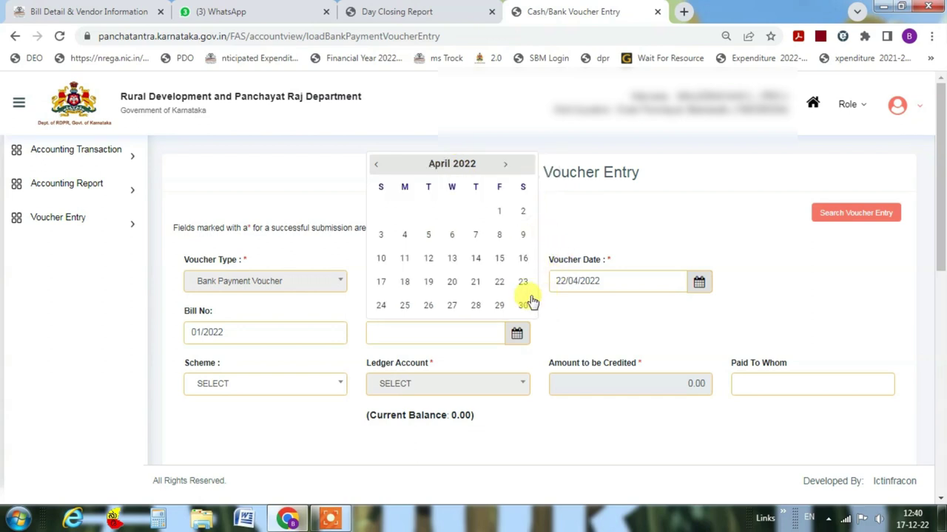
pyautogui.click(499, 281)
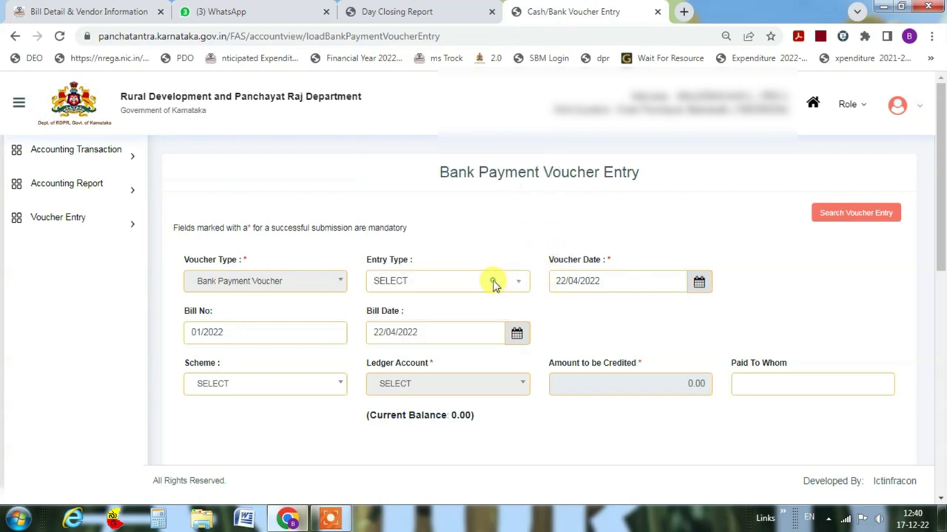
# Step: Set the voucher's scheme to Statutory Grants (ESCROW) and enter KEB HBhalli as the payee
pyautogui.click(275, 390)
pyautogui.moveTo(342, 298); pyautogui.dragTo(333, 324)
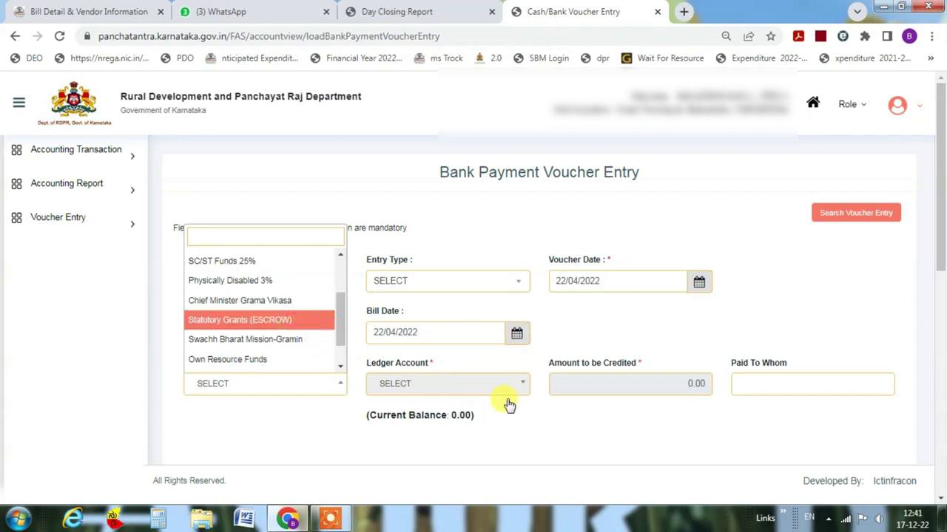
pyautogui.press('Return')
pyautogui.scroll(-1, 560, 408)
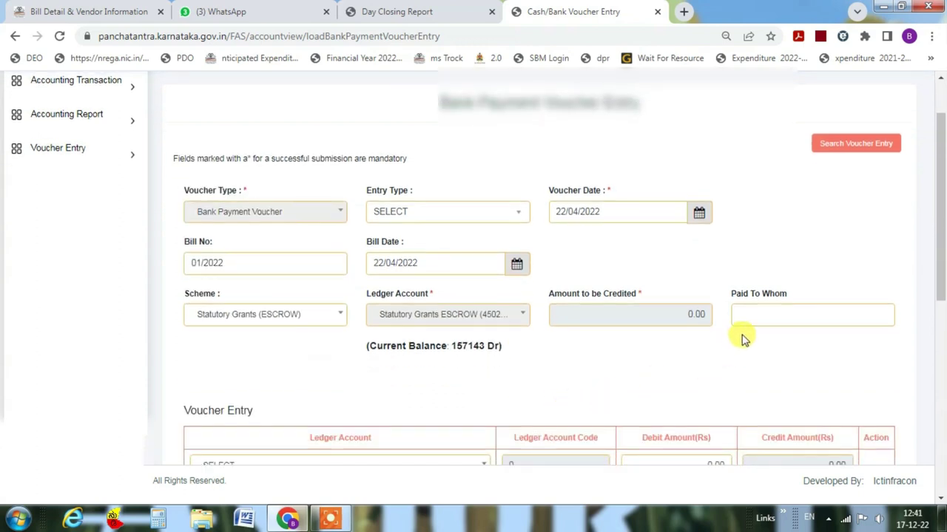
pyautogui.click(762, 316)
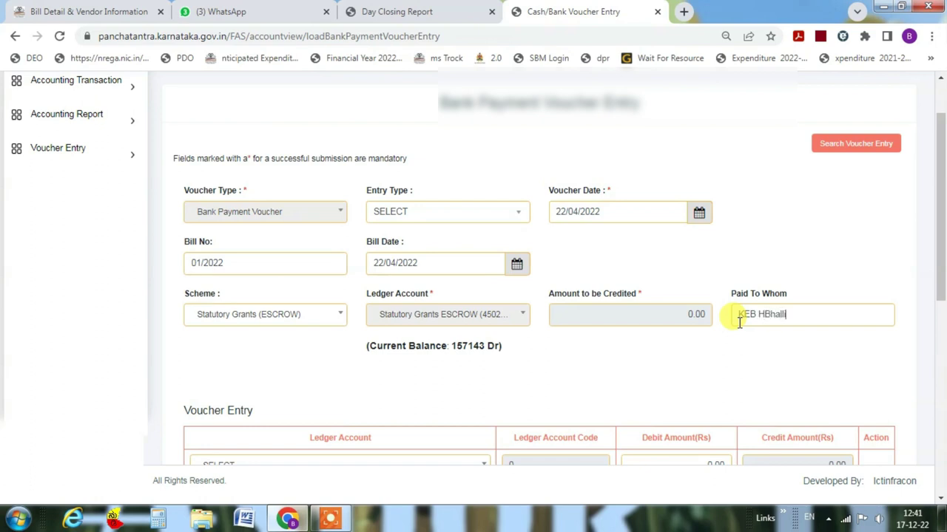
# Step: Choose Street lights (410304) as the ledger account in the first voucher entry row
pyautogui.scroll(-3, 642, 322)
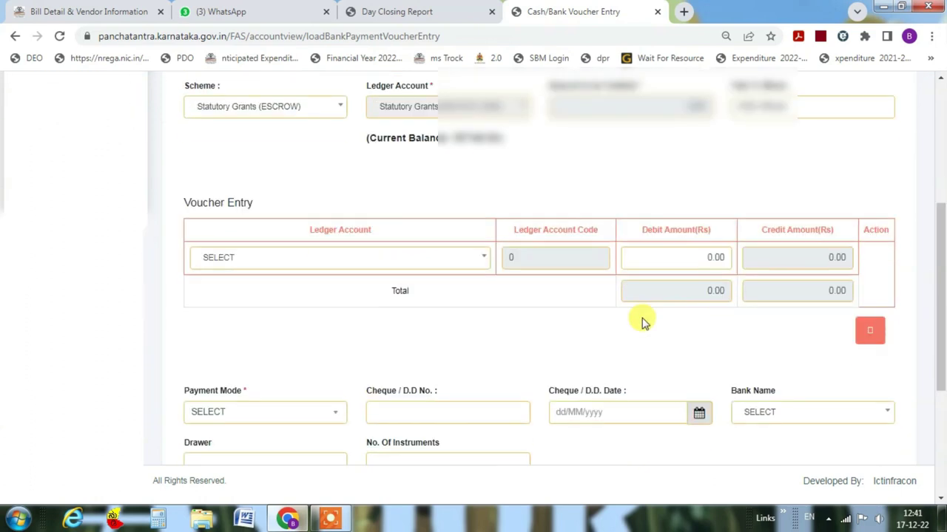
pyautogui.click(268, 255)
pyautogui.moveTo(479, 314); pyautogui.dragTo(490, 356)
pyautogui.scroll(-10, 382, 355)
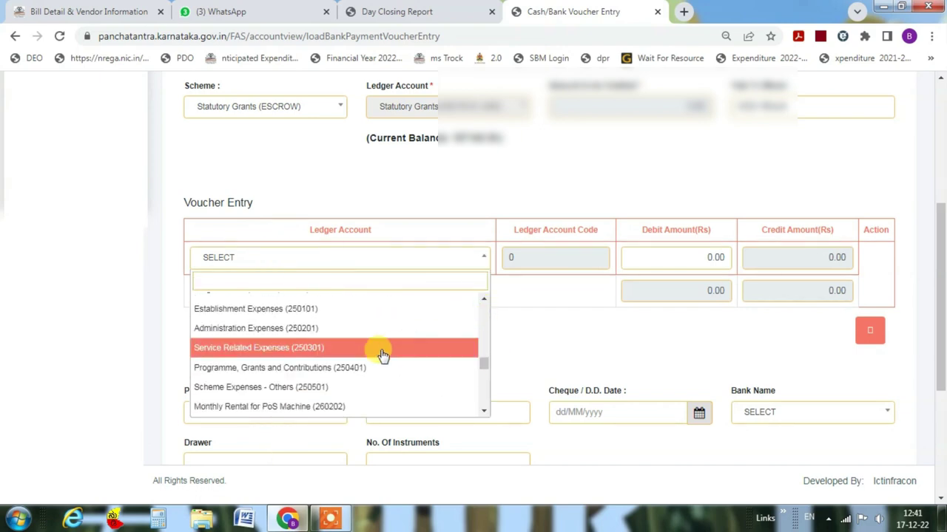
pyautogui.scroll(-8, 382, 355)
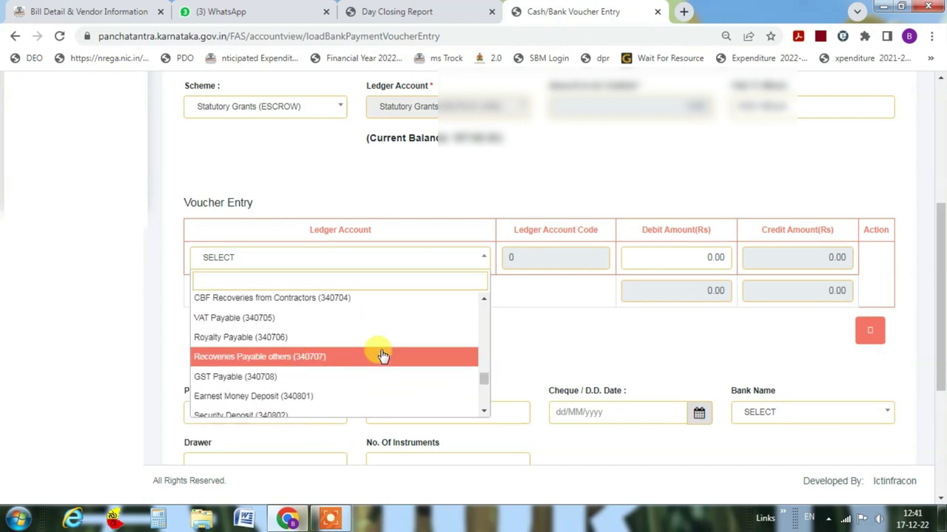
pyautogui.scroll(3, 382, 355)
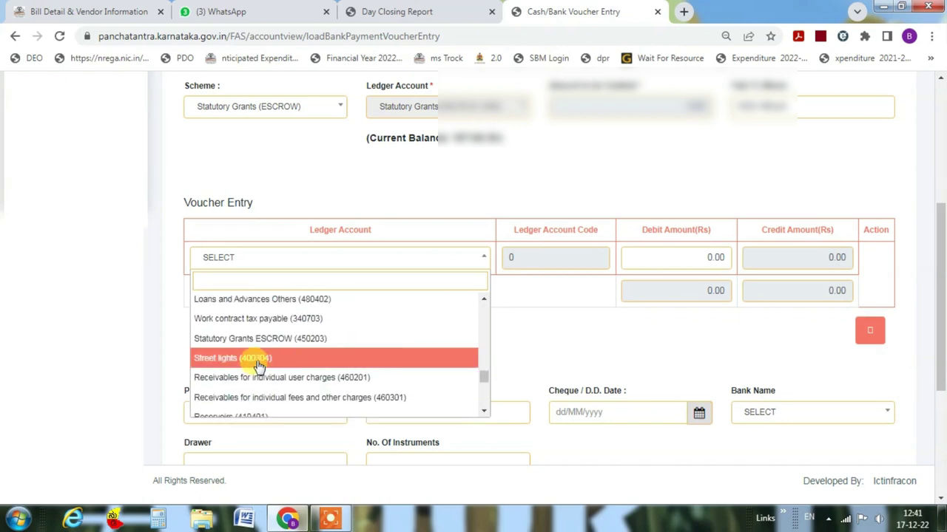
pyautogui.scroll(-8, 284, 368)
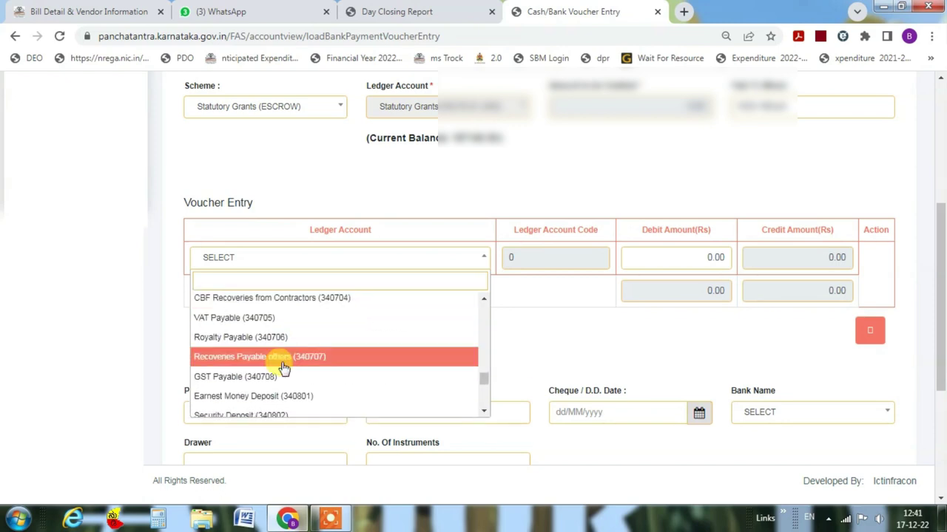
pyautogui.scroll(-12, 284, 368)
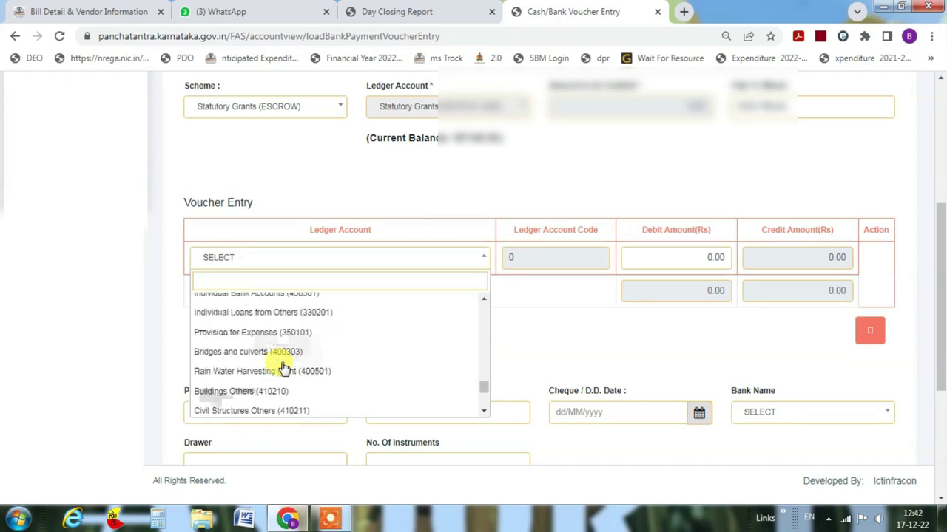
pyautogui.click(828, 517)
pyautogui.click(786, 355)
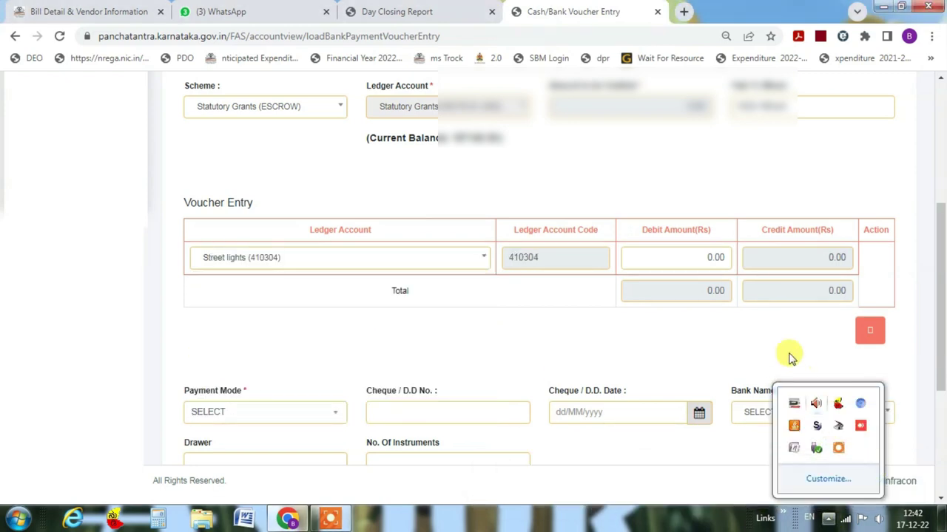
# Step: Enter a debit amount of 157000 for the Street lights ledger row
pyautogui.scroll(-2, 787, 355)
pyautogui.scroll(1, 863, 281)
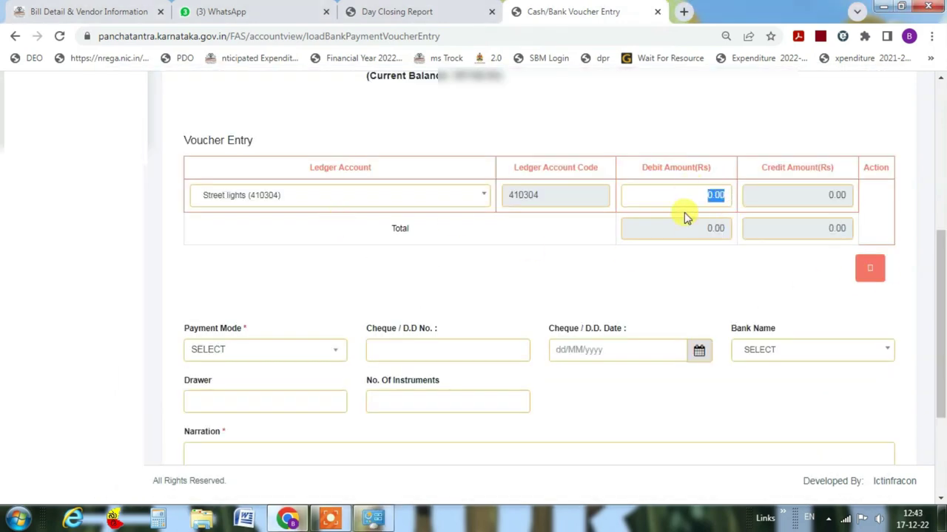
pyautogui.write('157000')
pyautogui.click(647, 281)
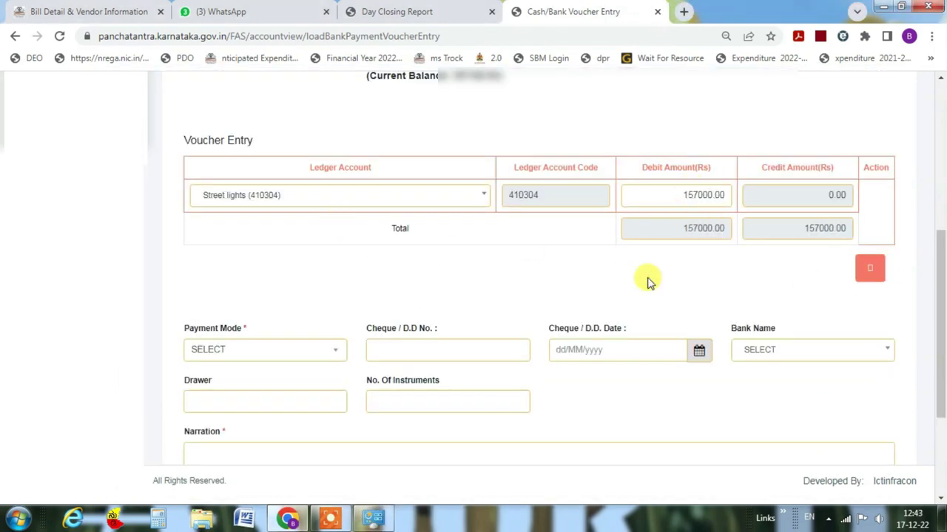
# Step: Set the payment mode to Cheque, enter the cheque number and date the cheque 22/04/2022
pyautogui.click(292, 348)
pyautogui.click(232, 412)
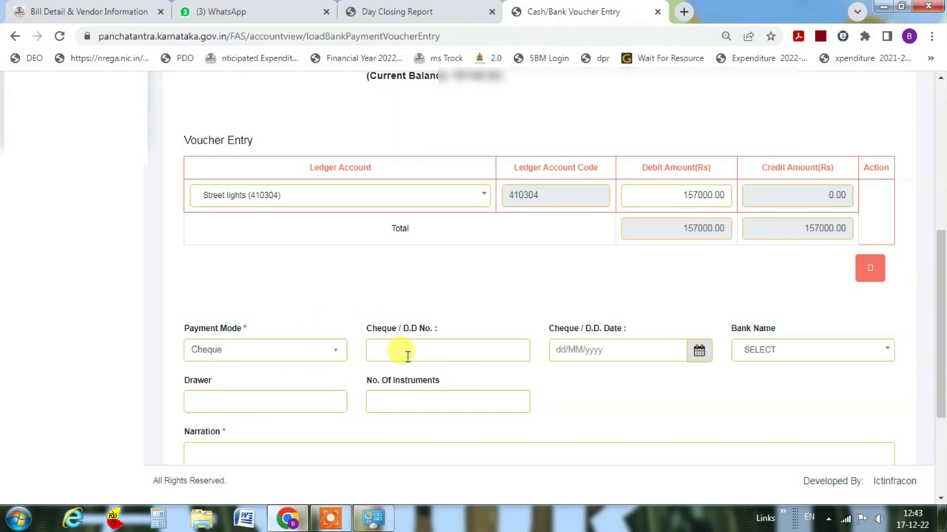
pyautogui.click(622, 350)
pyautogui.click(633, 191)
pyautogui.click(714, 213)
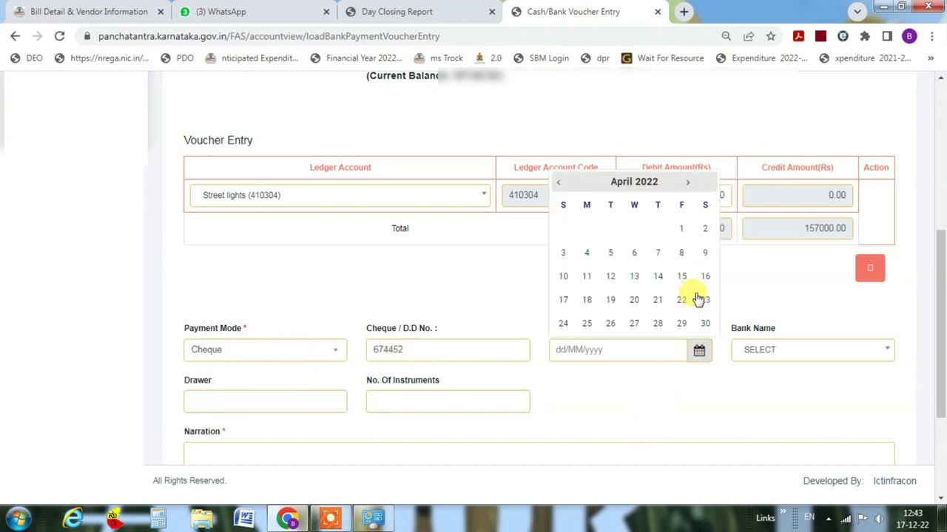
pyautogui.click(682, 299)
# Step: Find STATE BANK OF INDIA in the bank list and select it for the cheque payment
pyautogui.click(765, 352)
pyautogui.scroll(-5, 891, 236)
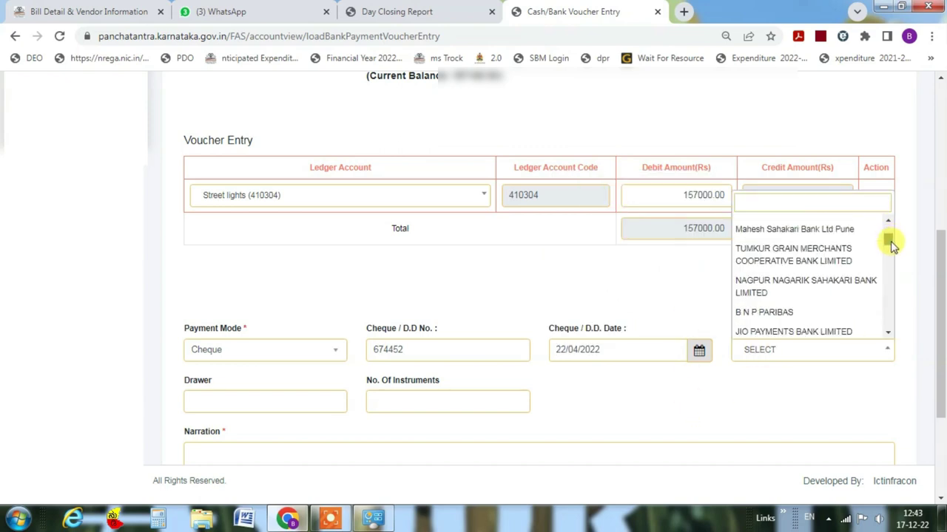
pyautogui.scroll(-10, 886, 251)
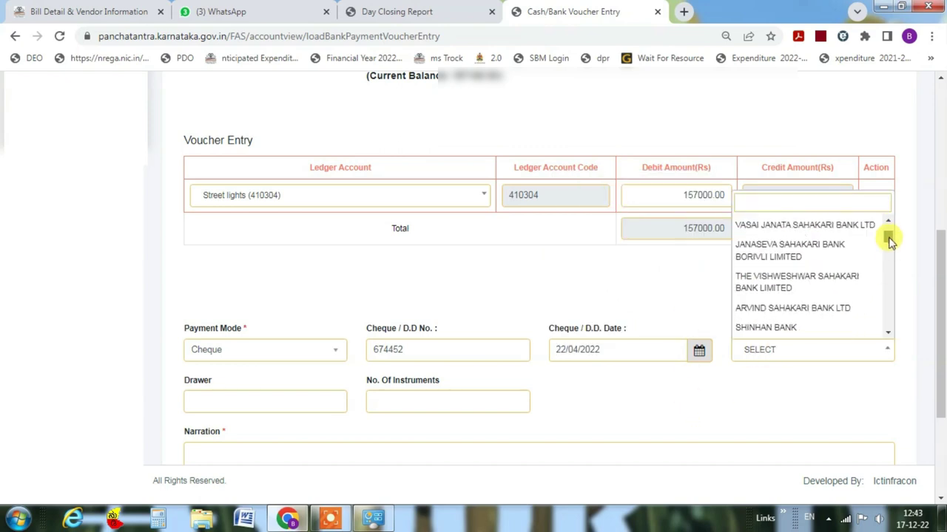
pyautogui.moveTo(891, 251); pyautogui.dragTo(891, 226)
pyautogui.scroll(-3, 887, 232)
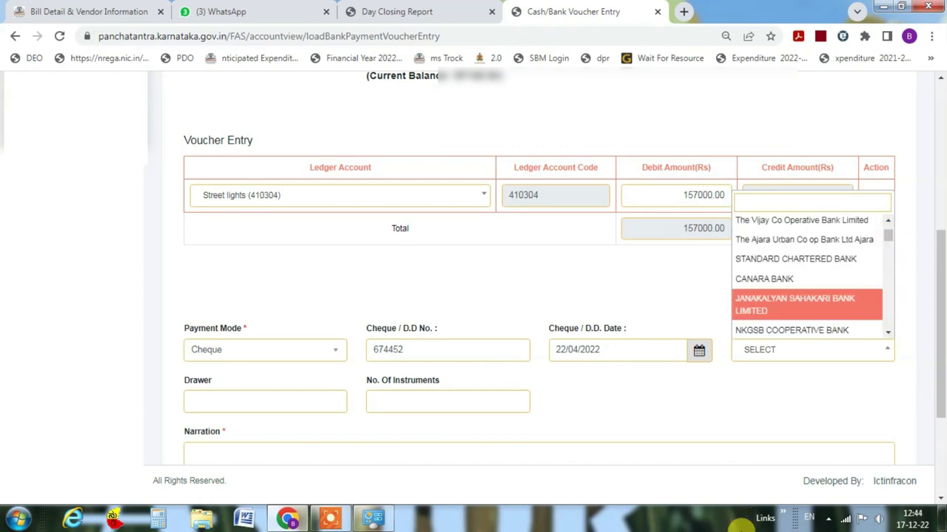
pyautogui.click(828, 518)
pyautogui.click(794, 425)
pyautogui.write('STATE')
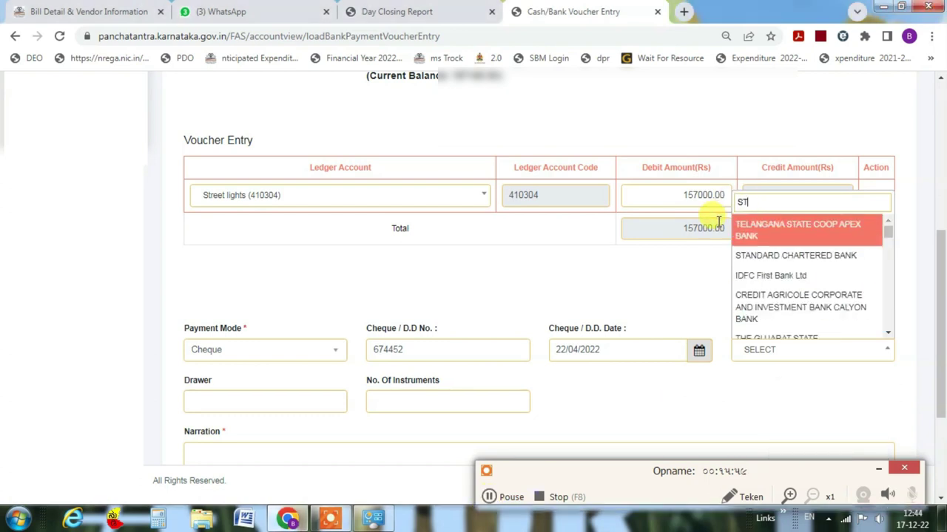
pyautogui.press('BackSpace')
pyautogui.press('BackSpace')
pyautogui.press('BackSpace')
pyautogui.press('BackSpace')
pyautogui.press('BackSpace')
pyautogui.press('BackSpace')
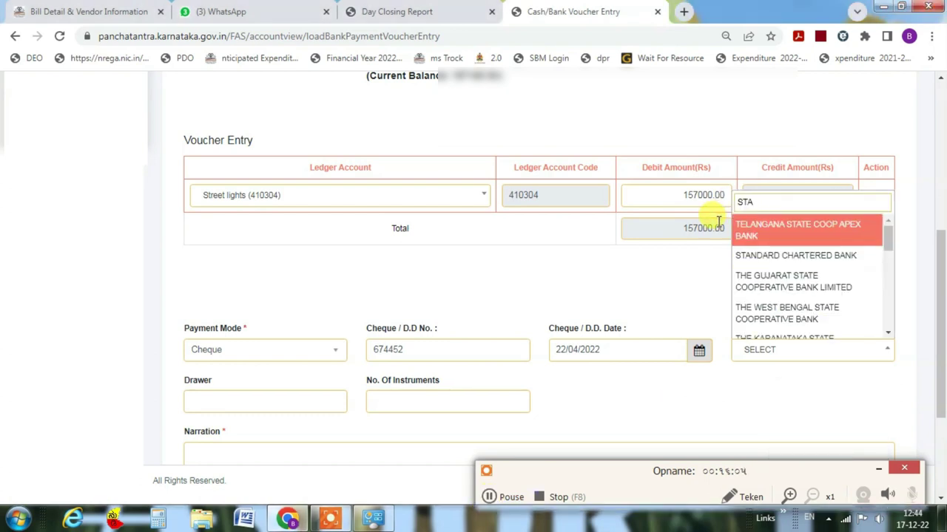
pyautogui.write('india')
pyautogui.click(784, 303)
# Step: Enter the narration "Keb Street lights payment 157000" and save the bank payment voucher, confirming the save
pyautogui.scroll(-2, 275, 360)
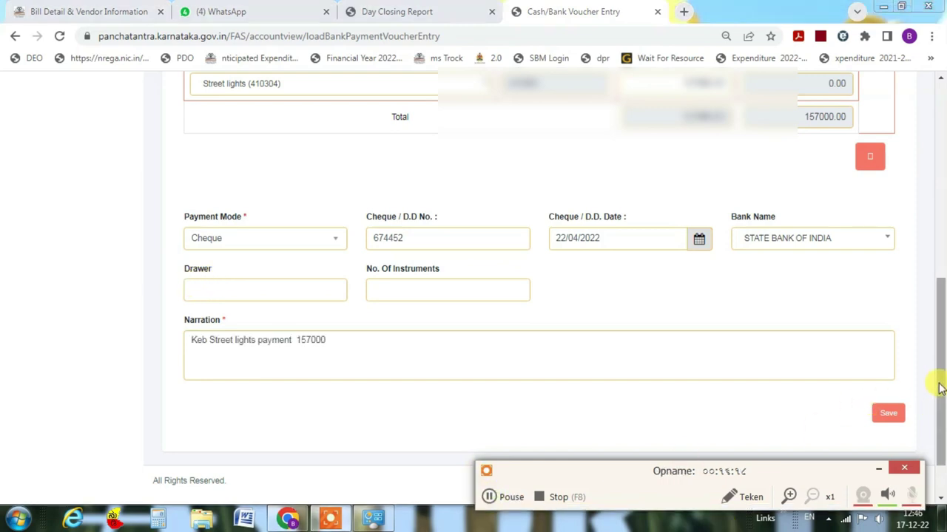
pyautogui.moveTo(941, 440); pyautogui.dragTo(938, 392)
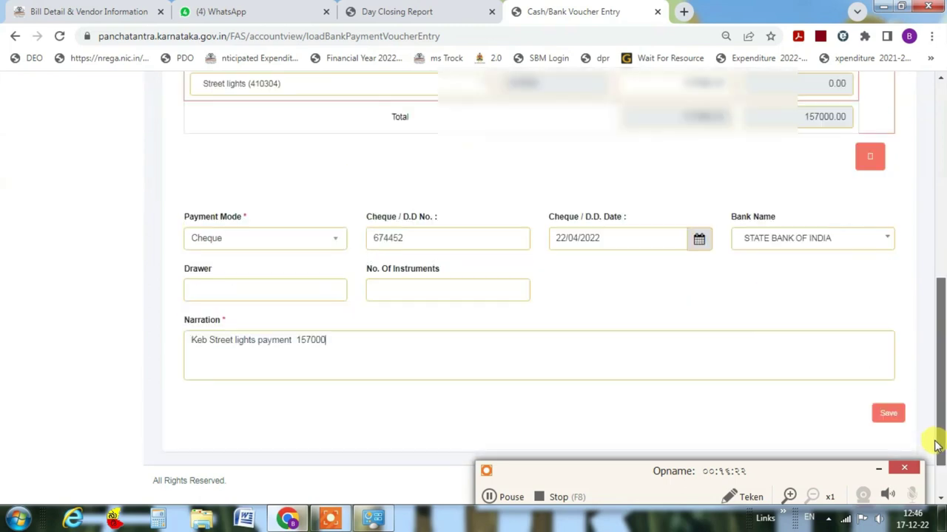
pyautogui.click(888, 413)
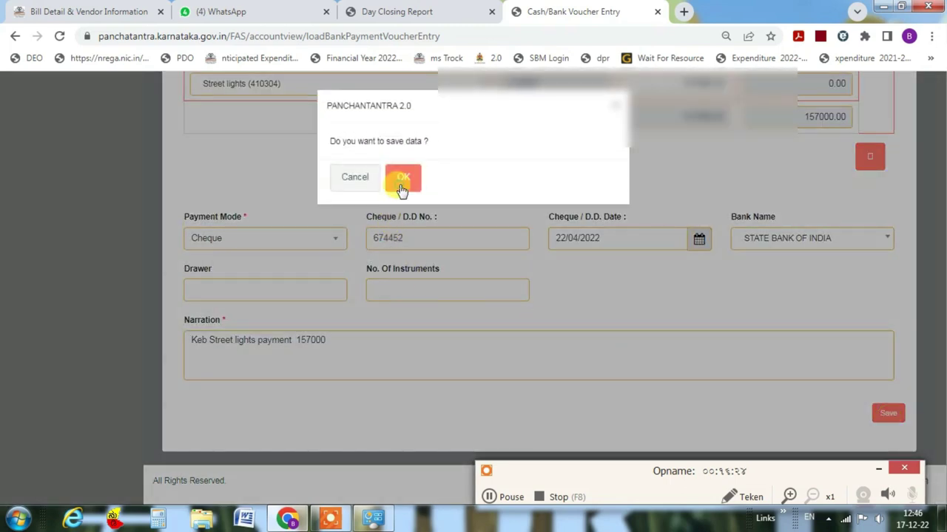
pyautogui.click(400, 181)
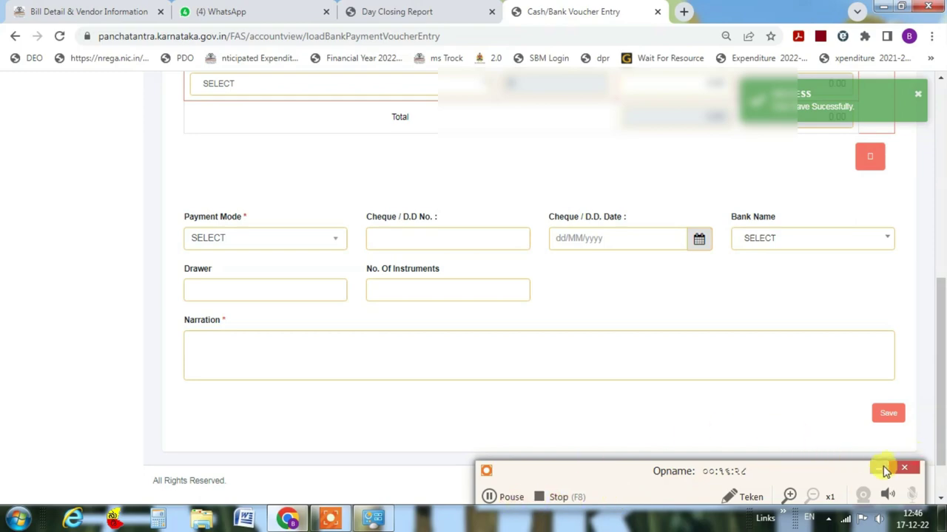
# Step: Open the Reconcile Voucher Entry page
pyautogui.click(883, 468)
pyautogui.moveTo(940, 370); pyautogui.dragTo(943, 170)
pyautogui.click(43, 143)
pyautogui.scroll(-3, 95, 338)
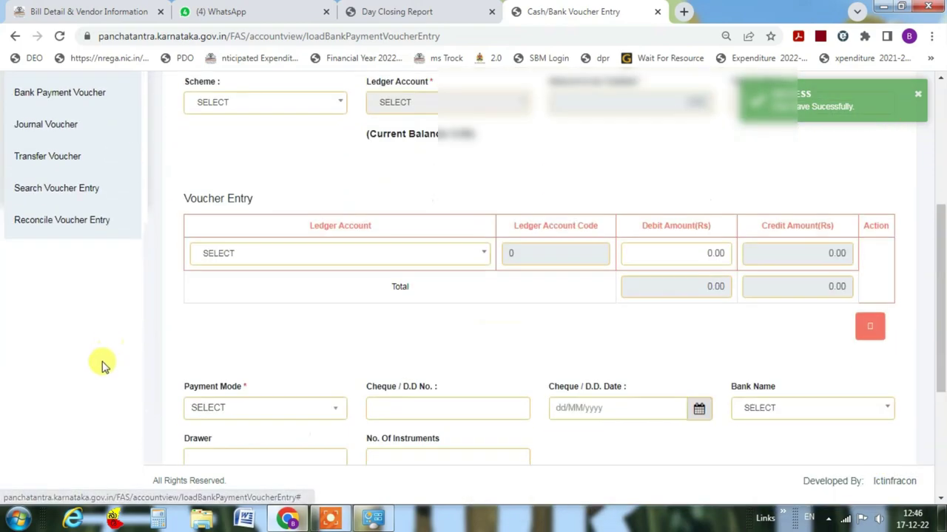
pyautogui.click(70, 230)
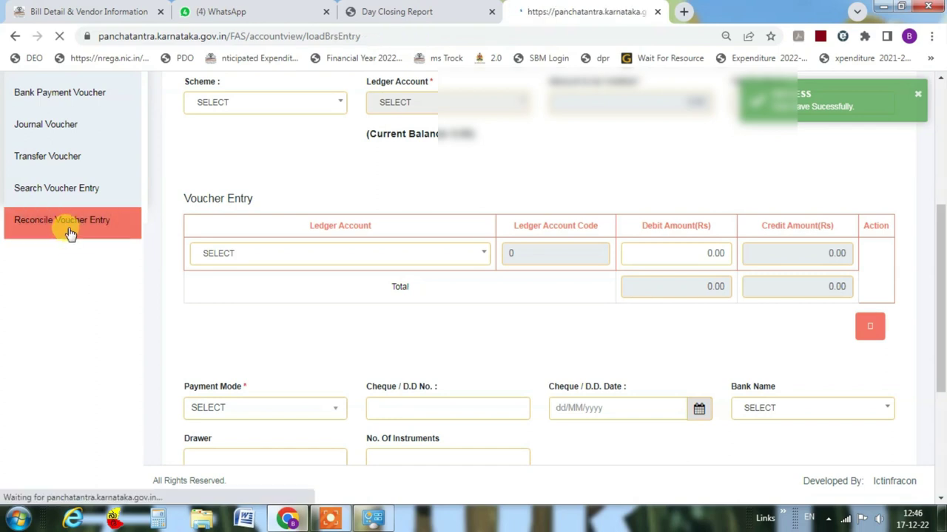
# Step: Close the extra Day Closing Report browser tab, keeping the Reconcile Voucher Entry page open
pyautogui.click(492, 11)
pyautogui.scroll(-1, 359, 332)
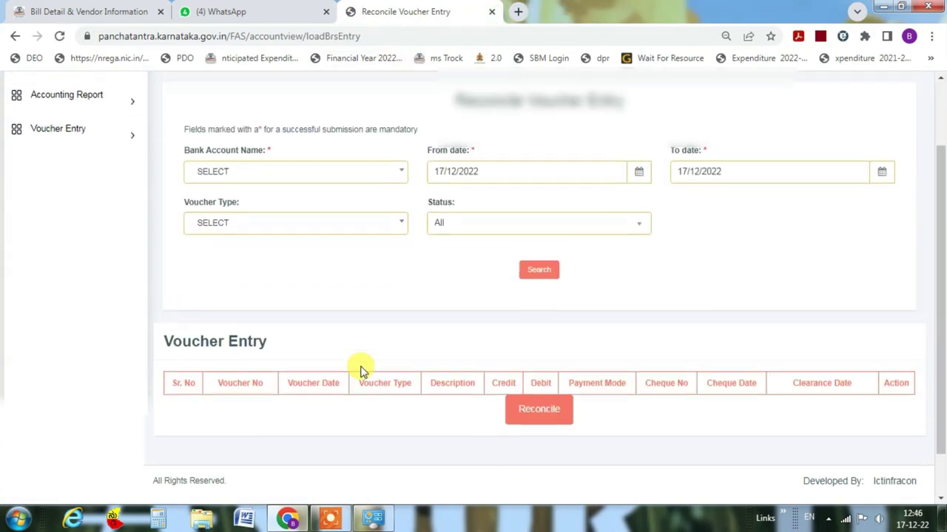
pyautogui.scroll(1, 363, 369)
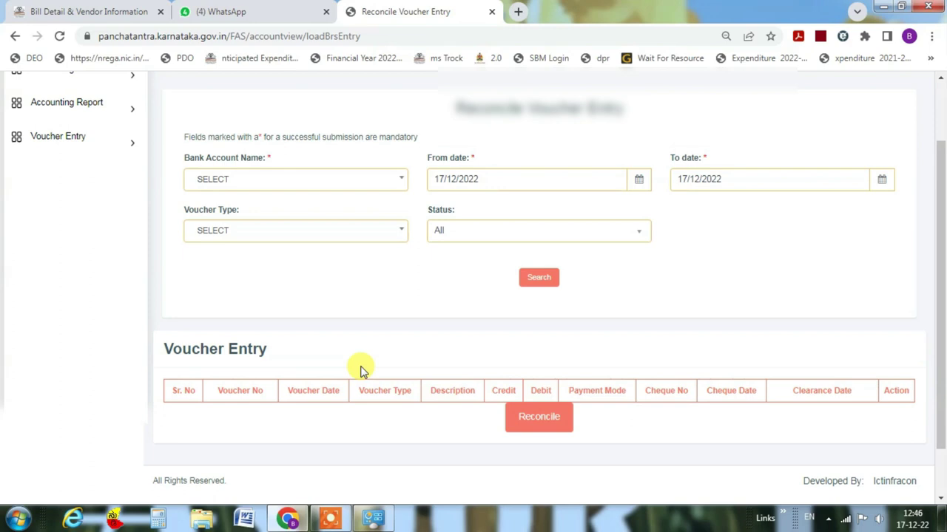
pyautogui.click(270, 184)
pyautogui.moveTo(398, 243); pyautogui.dragTo(400, 222)
pyautogui.click(359, 126)
pyautogui.scroll(2, 140, 186)
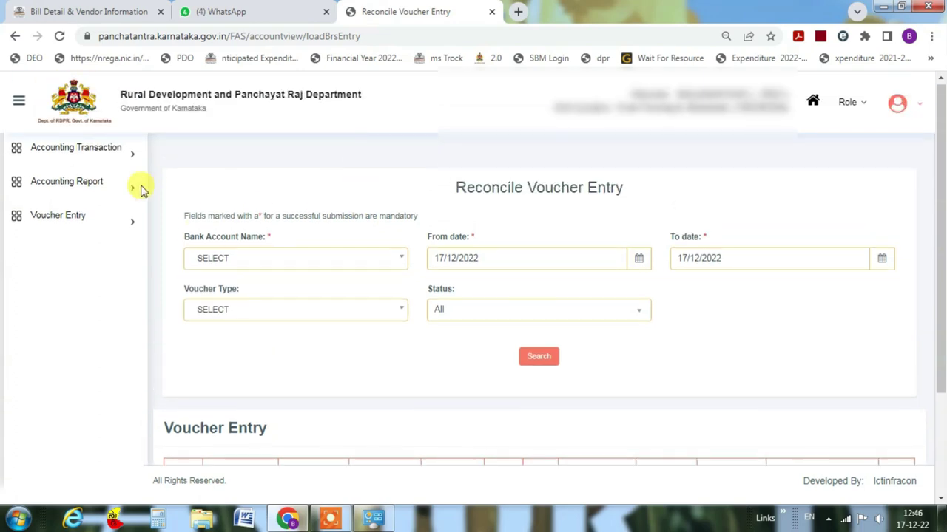
pyautogui.click(84, 189)
pyautogui.scroll(-4, 81, 311)
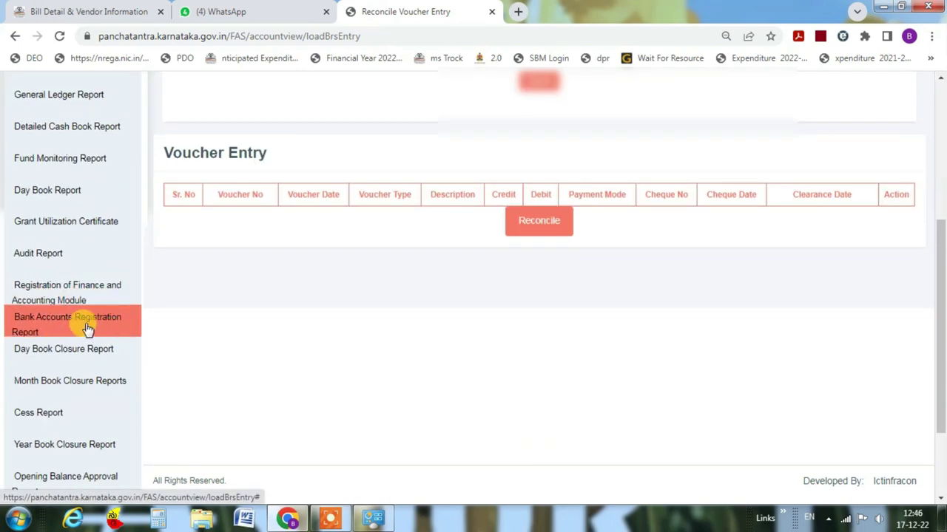
pyautogui.scroll(-2, 103, 333)
pyautogui.scroll(5, 119, 296)
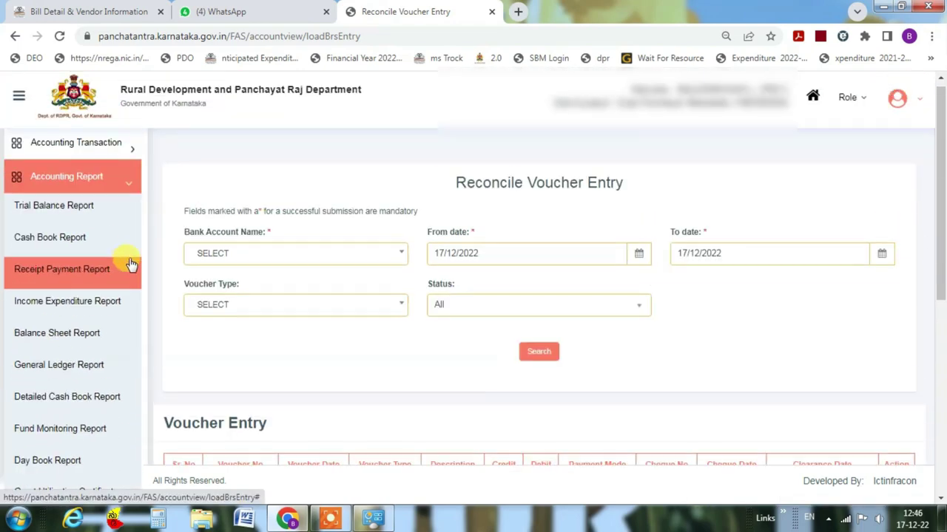
pyautogui.click(103, 186)
pyautogui.click(74, 218)
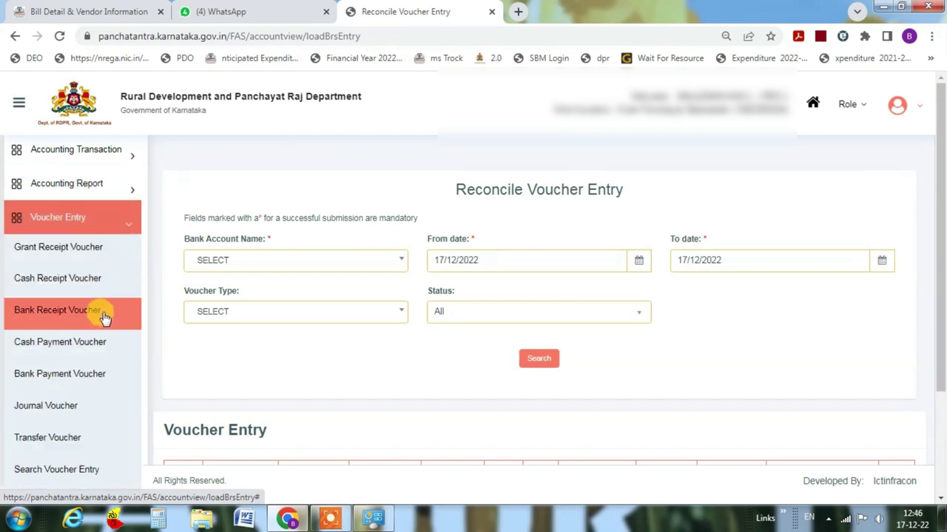
pyautogui.scroll(-2, 74, 326)
pyautogui.scroll(2, 116, 185)
# Step: Try to close the day 22/04/2022 for the Statutory Grants (ESCROW) scheme on the Day Close page
pyautogui.click(101, 152)
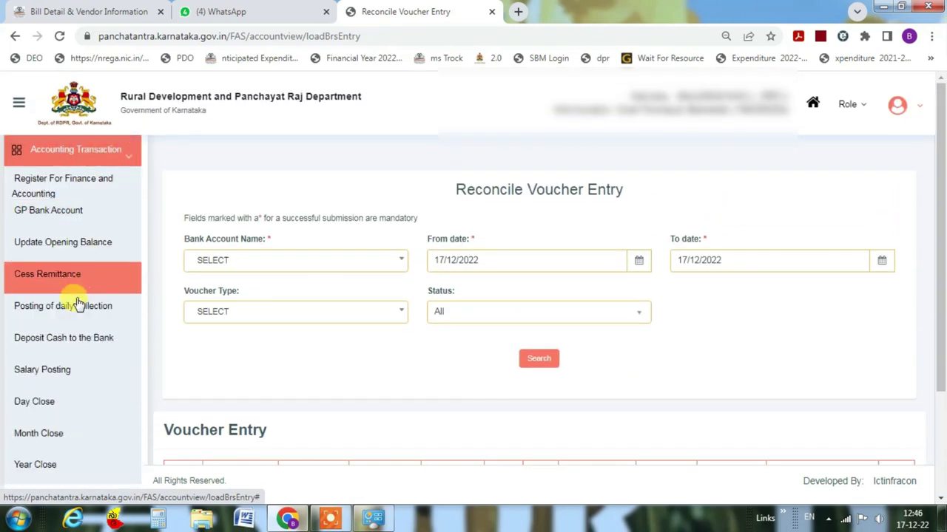
pyautogui.click(49, 401)
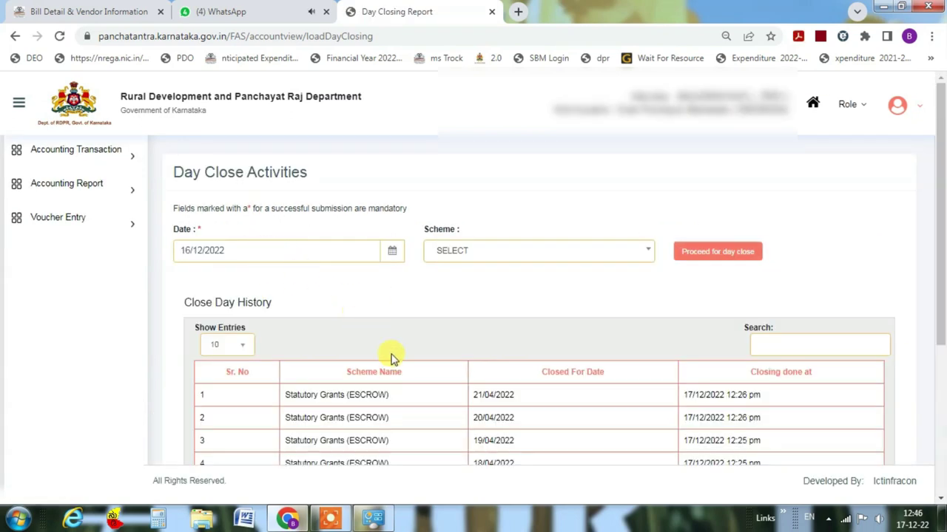
pyautogui.doubleClick(474, 394)
pyautogui.click(233, 251)
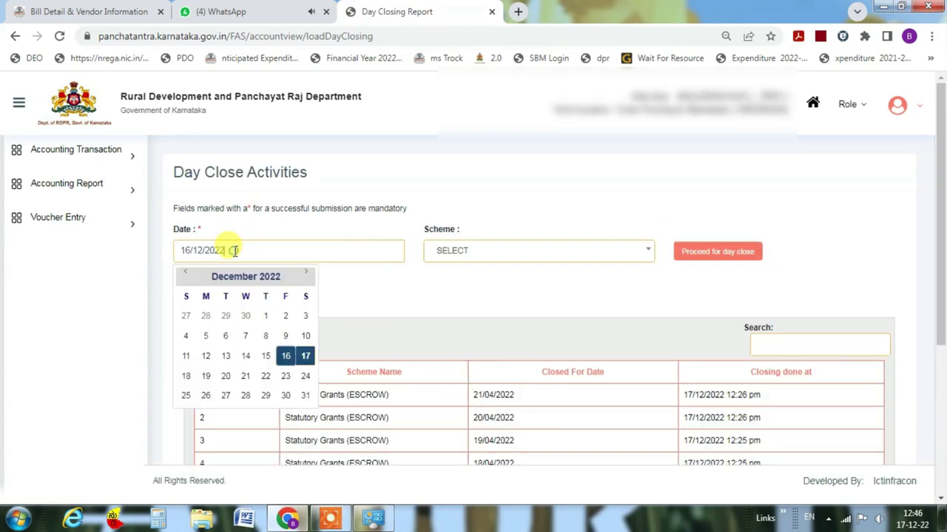
pyautogui.click(256, 281)
pyautogui.click(296, 304)
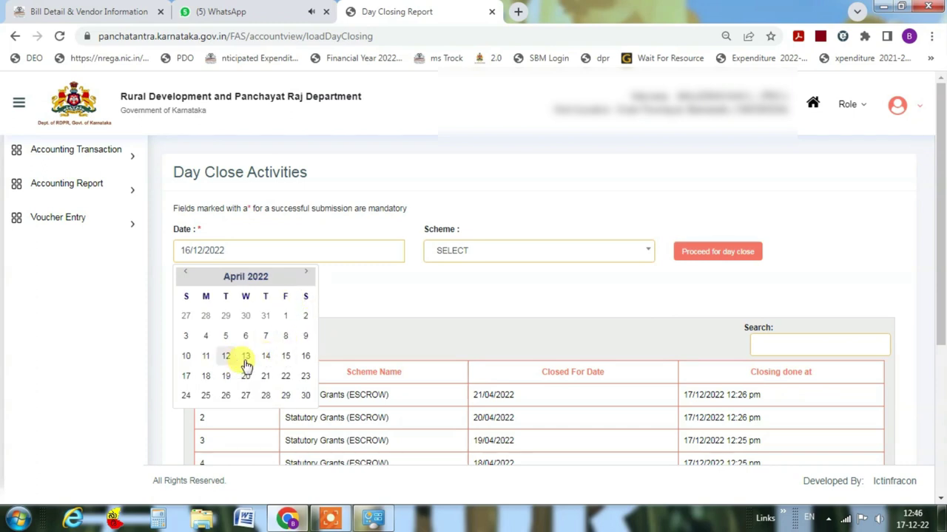
pyautogui.click(286, 375)
pyautogui.click(478, 253)
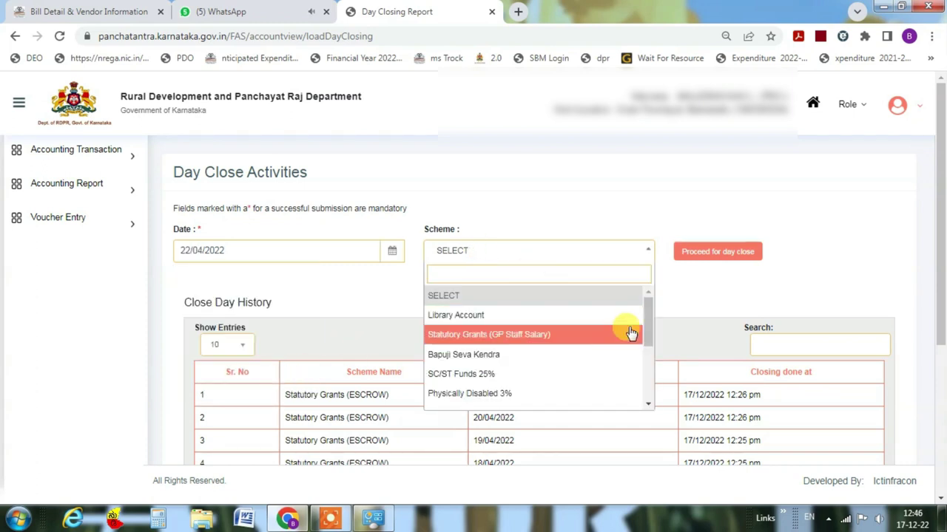
pyautogui.moveTo(648, 334); pyautogui.dragTo(645, 353)
pyautogui.click(513, 343)
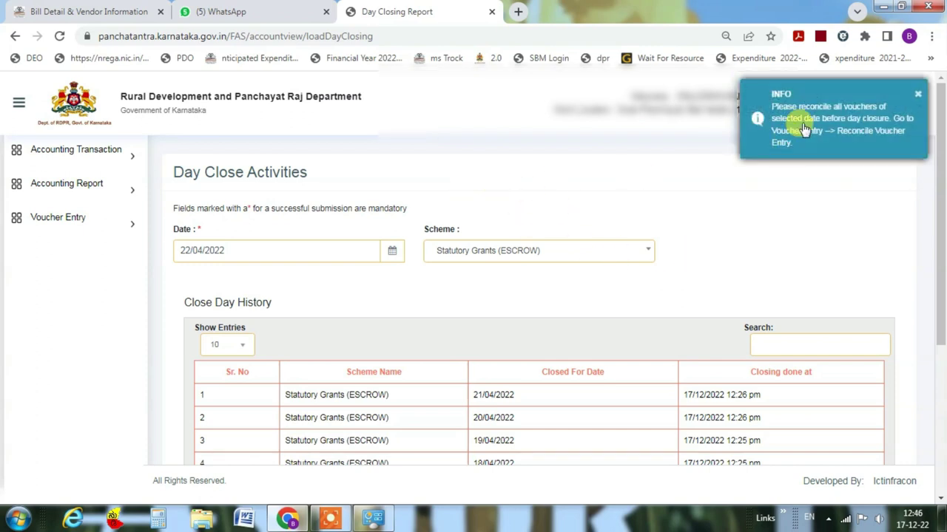
pyautogui.moveTo(770, 92); pyautogui.dragTo(848, 166)
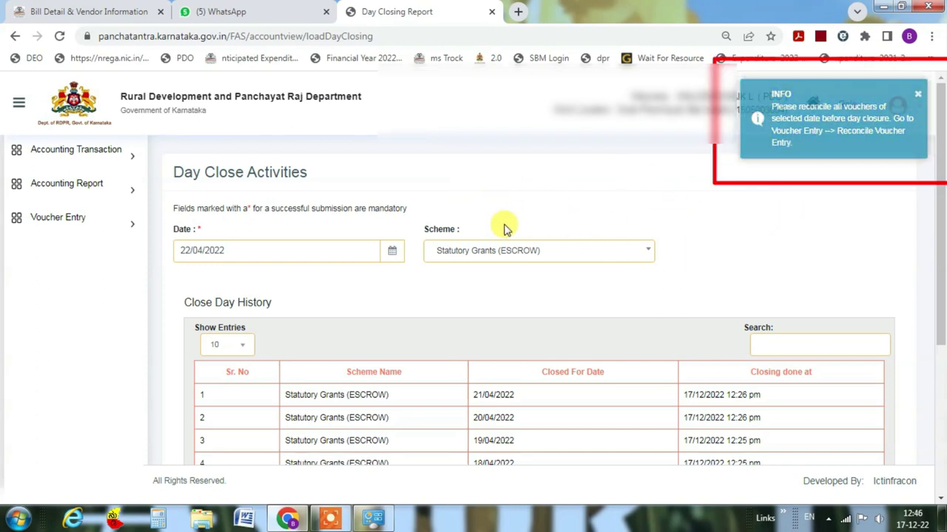
# Step: Open the Reconcile Voucher Entry page and choose the Statutory Grants ESCROW bank account
pyautogui.click(65, 218)
pyautogui.scroll(-3, 81, 325)
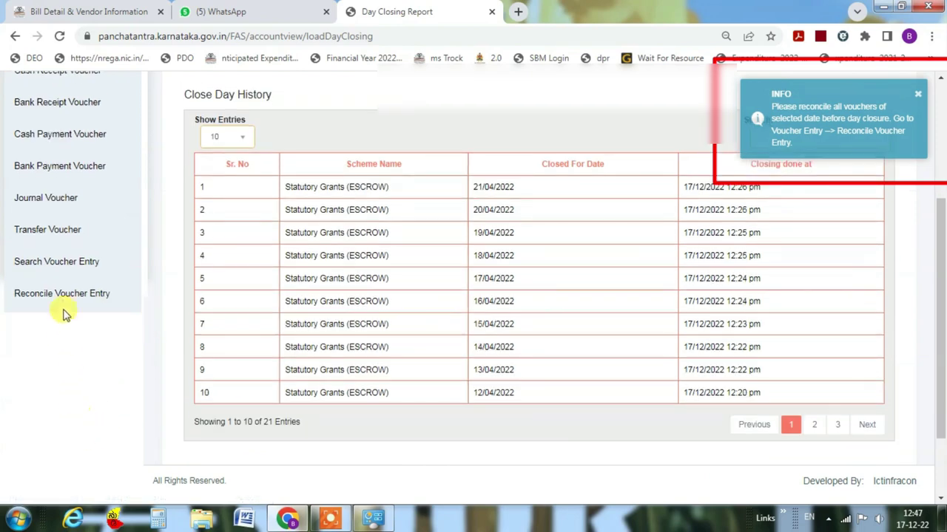
pyautogui.click(65, 302)
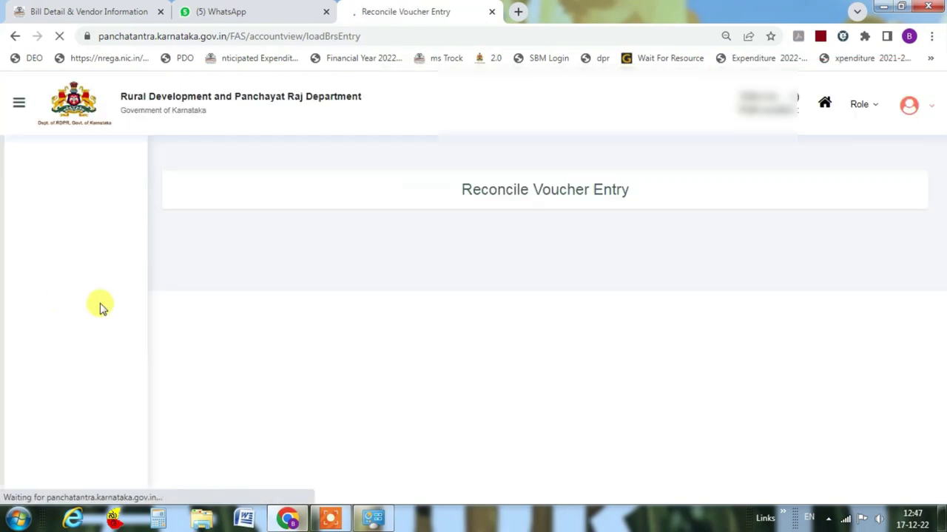
pyautogui.click(252, 266)
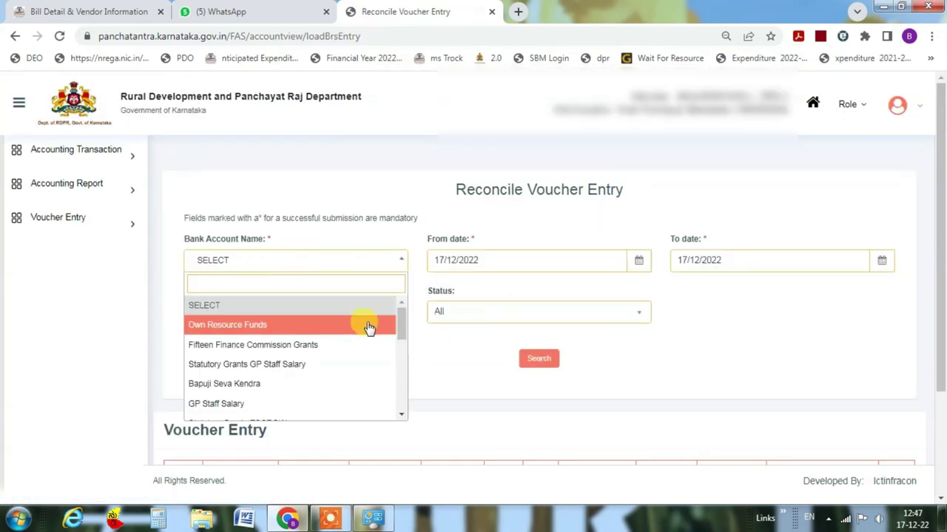
pyautogui.moveTo(399, 321)
pyautogui.mouseDown()
pyautogui.moveTo(400, 406)
pyautogui.moveTo(398, 304)
pyautogui.moveTo(395, 338)
pyautogui.mouseUp()
pyautogui.click(289, 352)
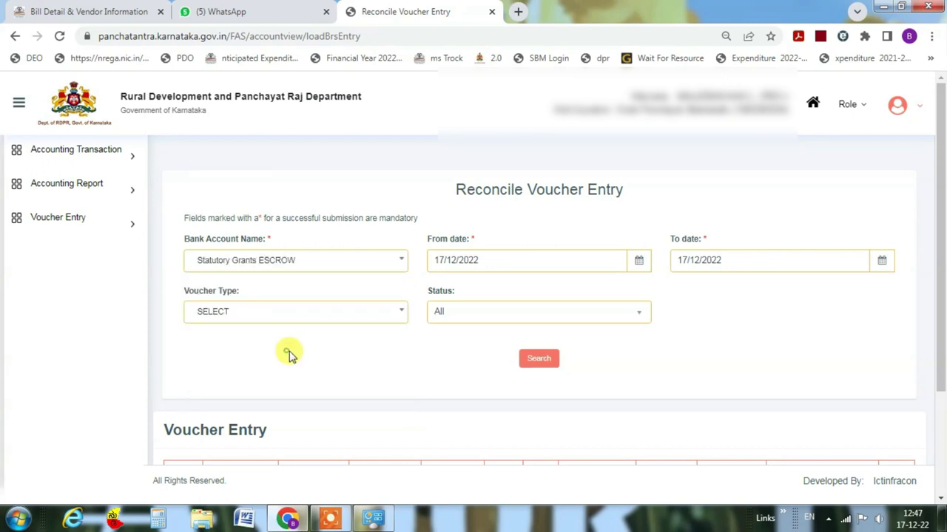
# Step: Set both the start and end dates of the voucher search to 22/04/2022
pyautogui.click(636, 267)
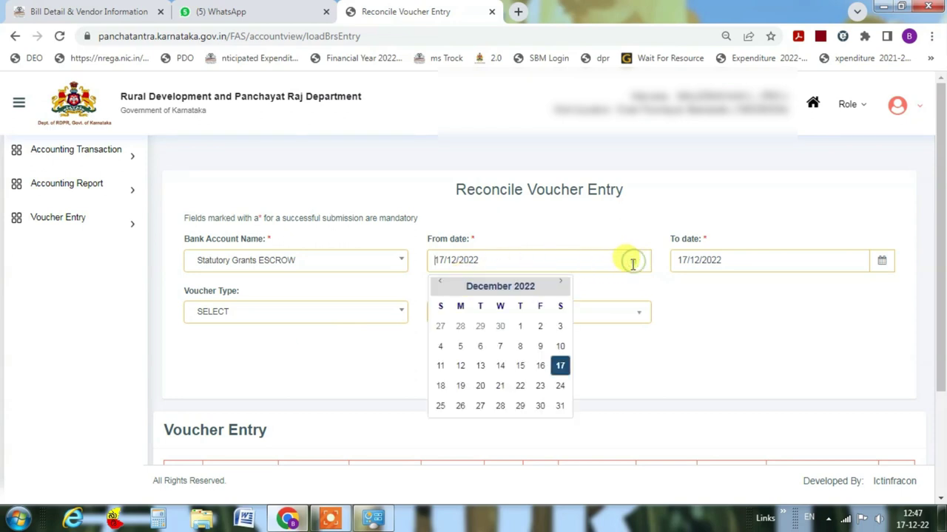
pyautogui.click(530, 287)
pyautogui.click(547, 326)
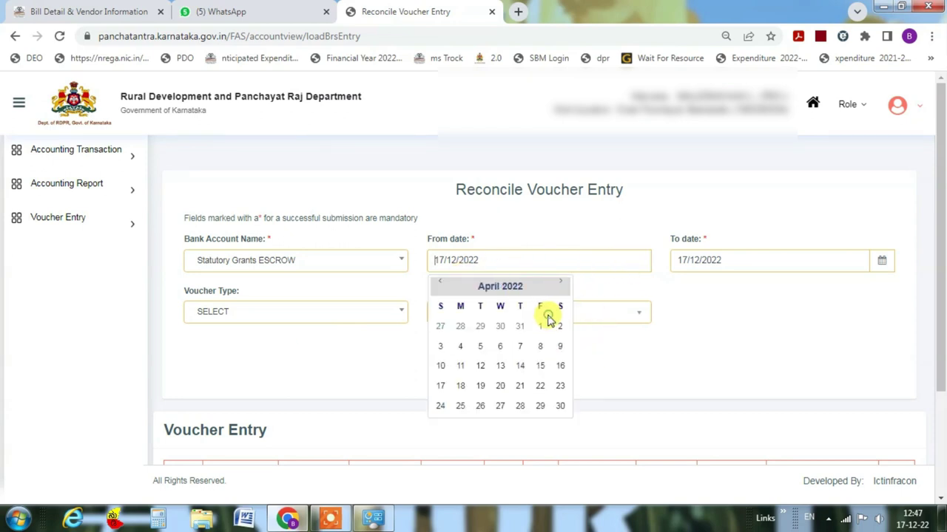
pyautogui.click(539, 386)
pyautogui.click(699, 261)
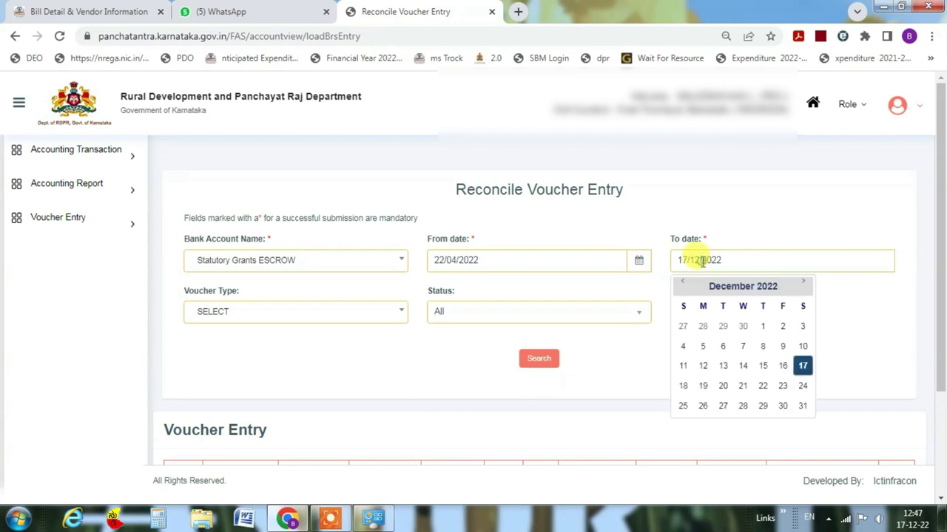
pyautogui.click(890, 266)
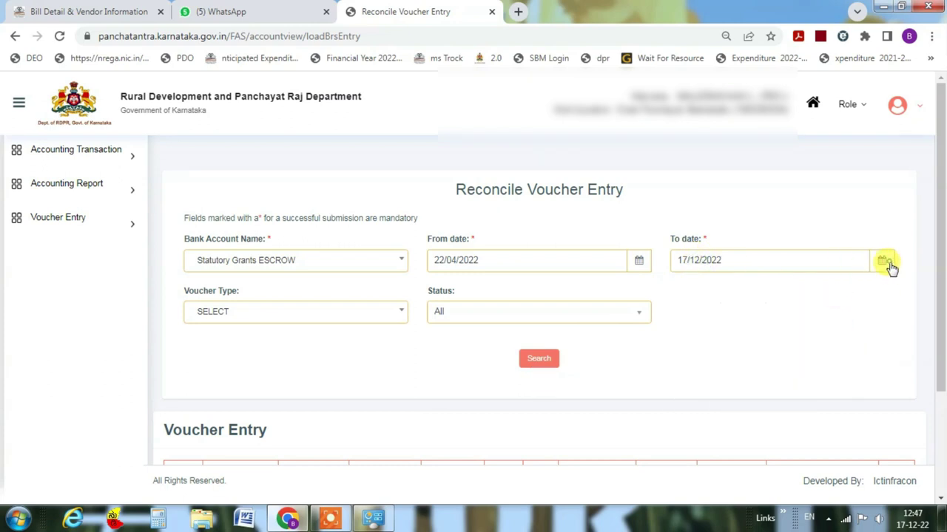
pyautogui.click(760, 287)
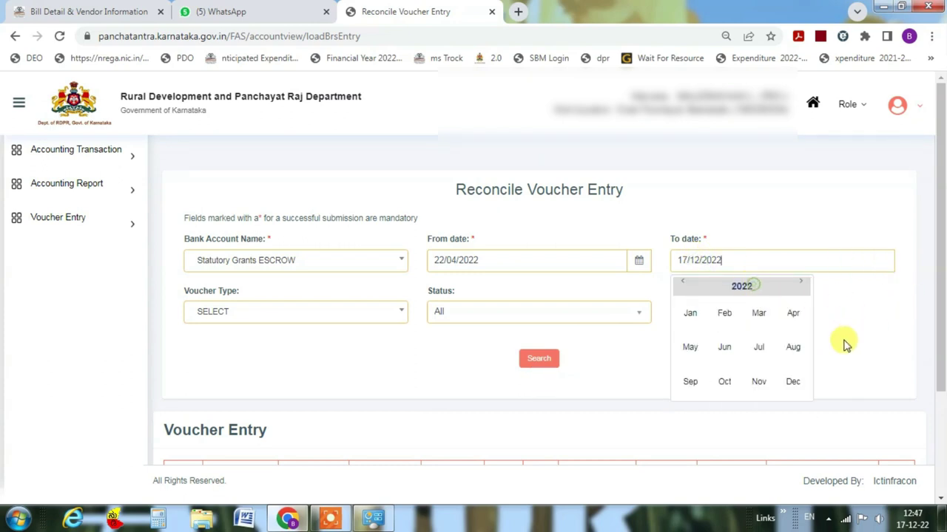
pyautogui.click(789, 326)
pyautogui.click(782, 383)
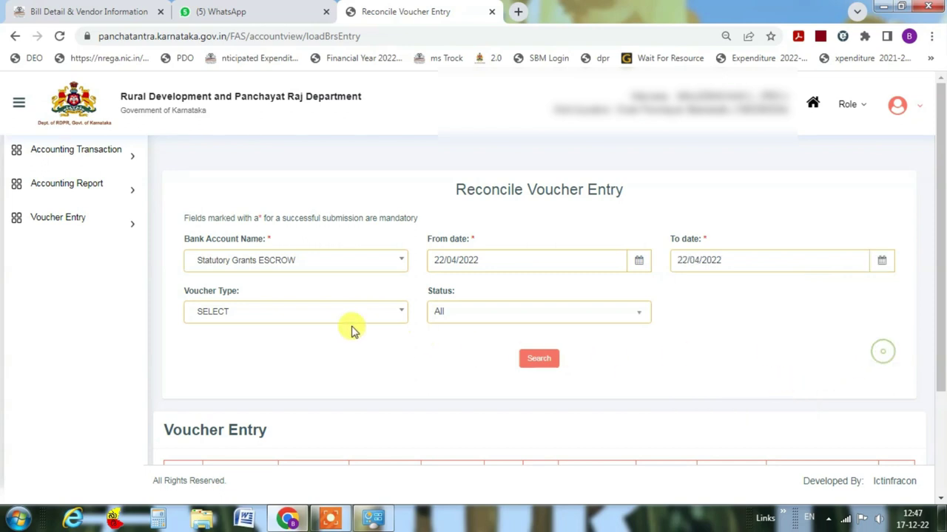
# Step: Search for entries of type Bank Payment Voucher and review the listed street lights voucher's details
pyautogui.click(302, 314)
pyautogui.scroll(-1, 400, 414)
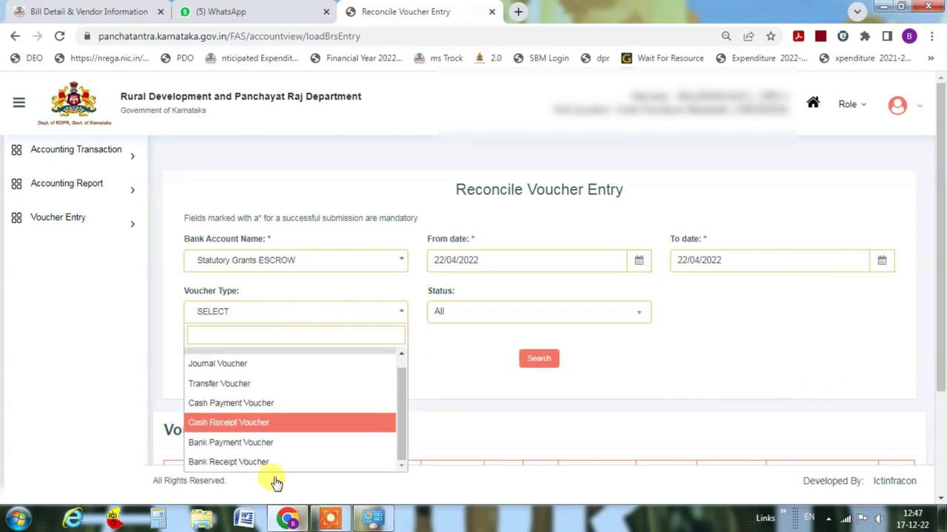
pyautogui.click(255, 442)
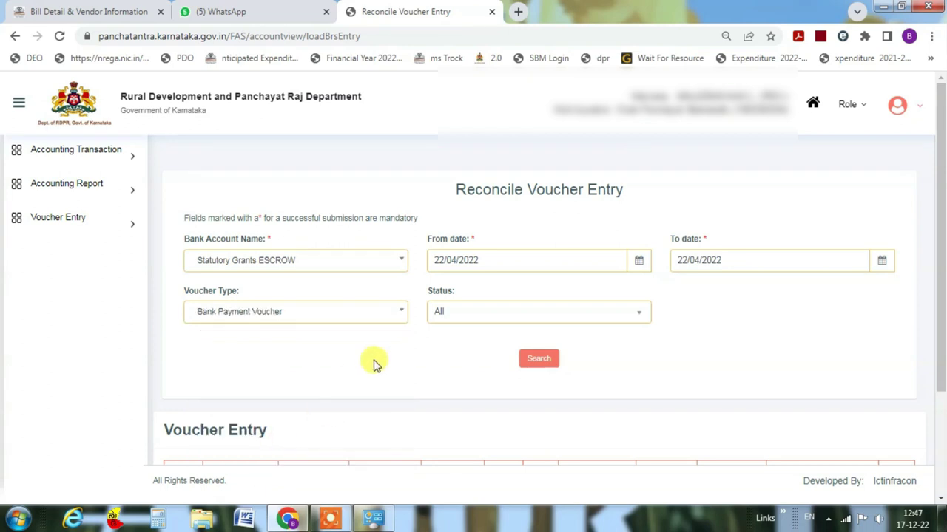
pyautogui.click(538, 360)
pyautogui.scroll(-3, 473, 340)
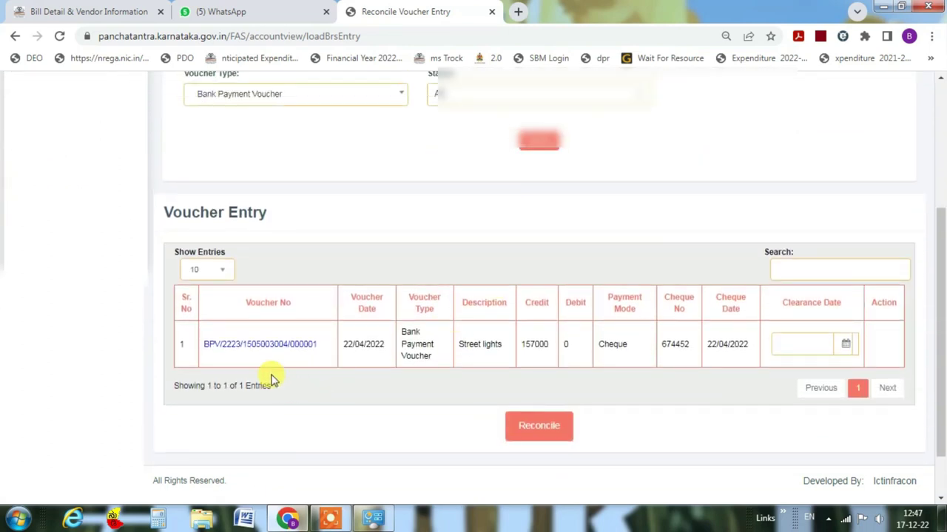
pyautogui.moveTo(204, 349); pyautogui.dragTo(752, 362)
pyautogui.click(751, 359)
pyautogui.doubleClick(616, 347)
pyautogui.moveTo(656, 344); pyautogui.dragTo(692, 348)
pyautogui.click(577, 338)
pyautogui.click(844, 349)
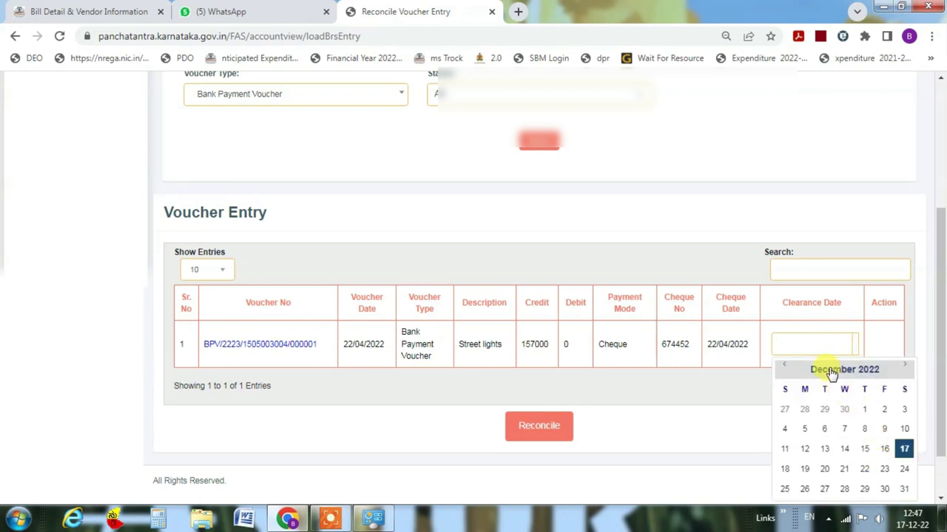
pyautogui.click(831, 371)
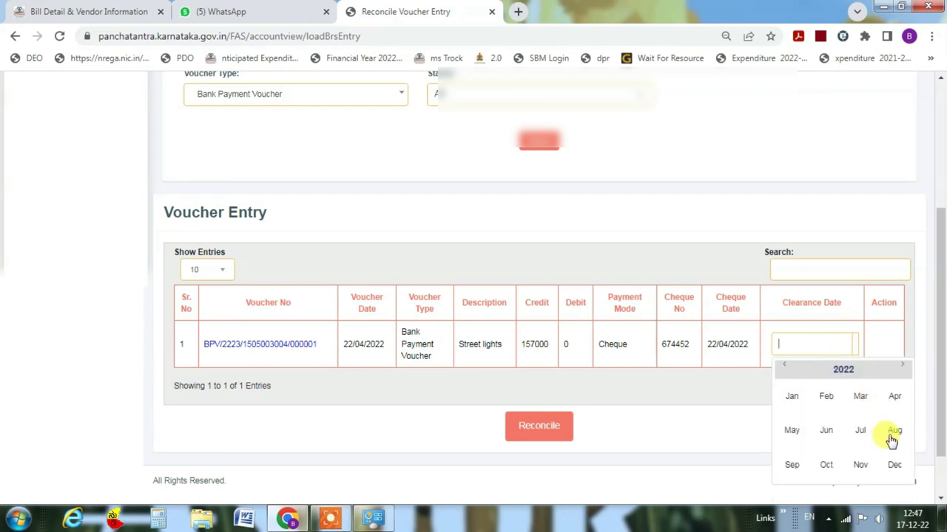
pyautogui.click(827, 521)
pyautogui.click(839, 449)
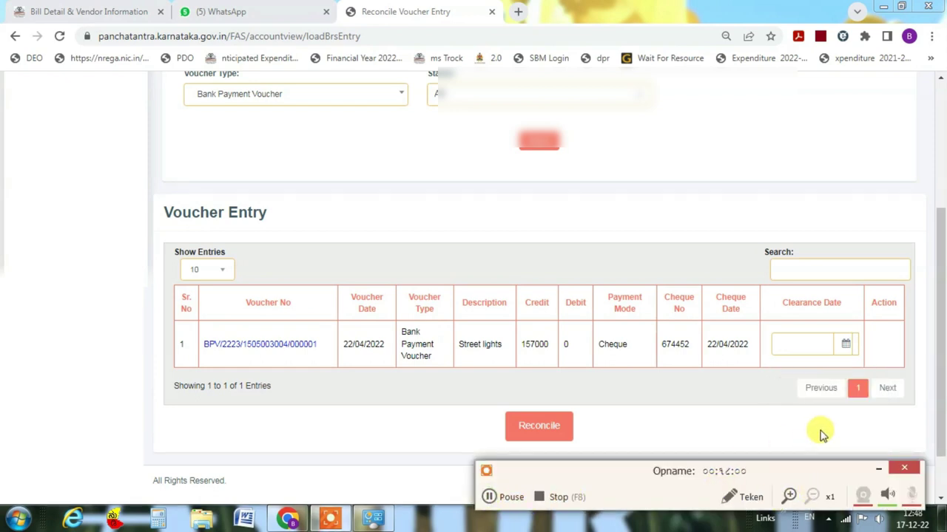
pyautogui.click(844, 345)
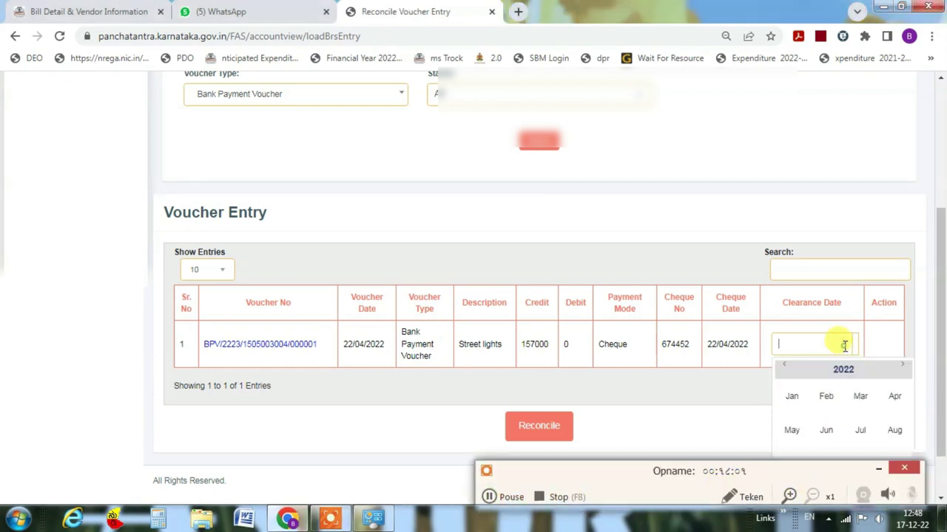
pyautogui.click(883, 400)
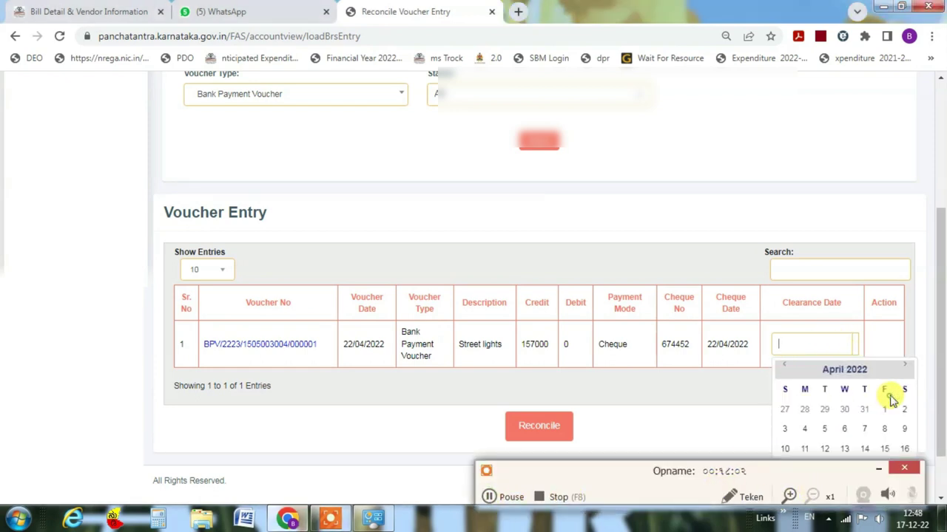
pyautogui.click(878, 468)
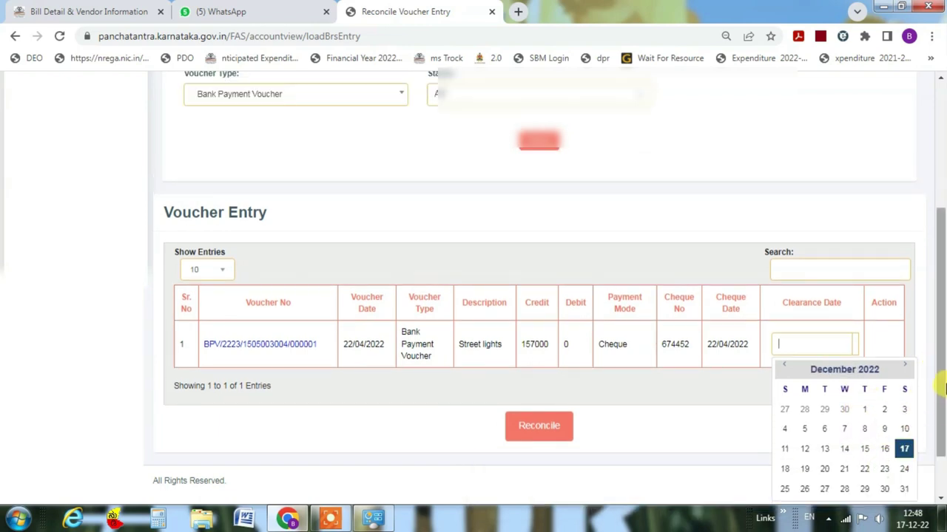
# Step: Set the street lights voucher's clearance date to 22/04/2022 and reconcile it, confirming the save
pyautogui.click(849, 371)
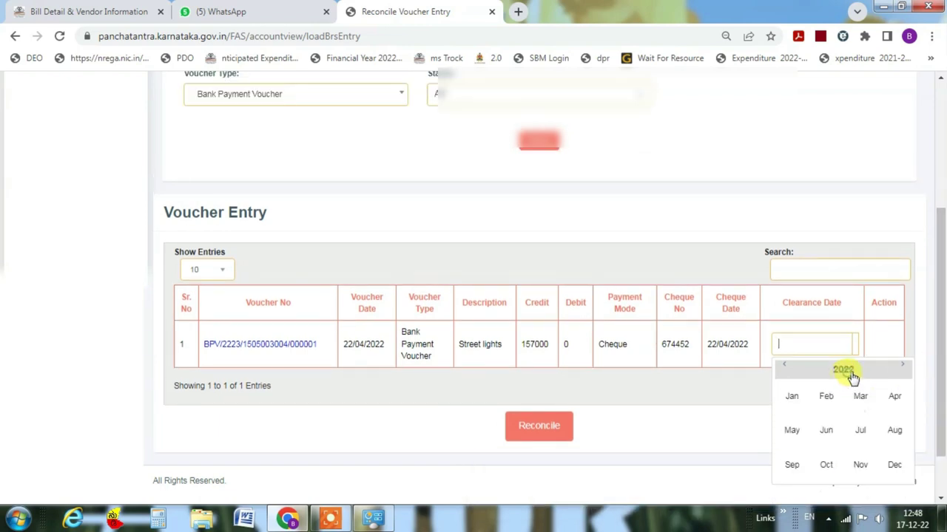
pyautogui.click(895, 400)
pyautogui.click(878, 468)
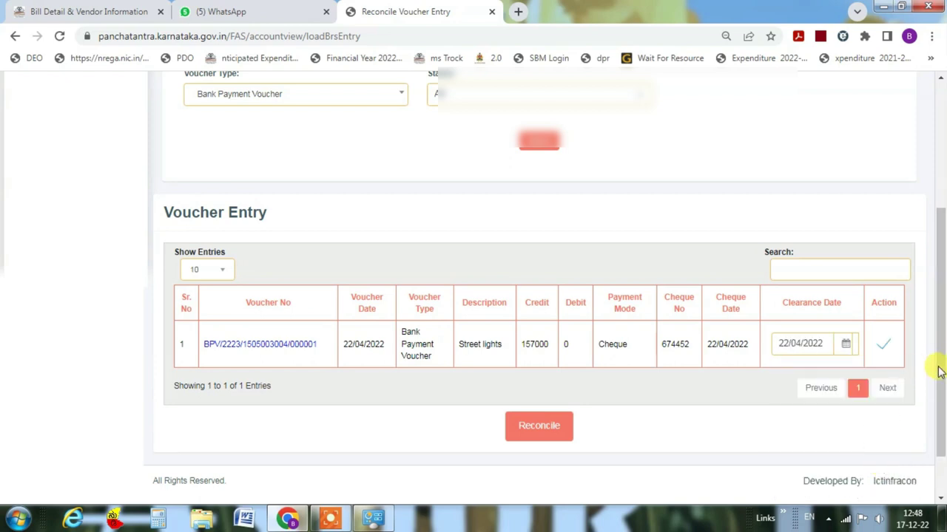
pyautogui.click(544, 429)
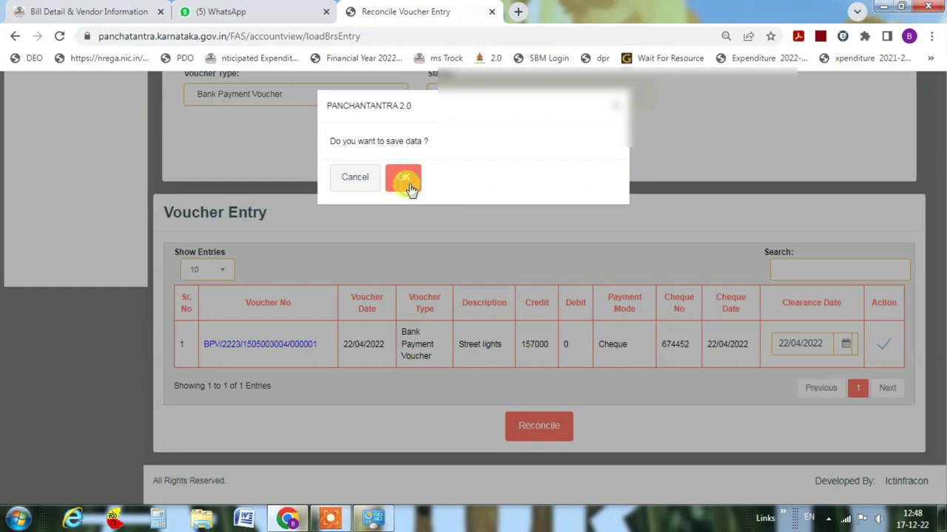
pyautogui.click(409, 185)
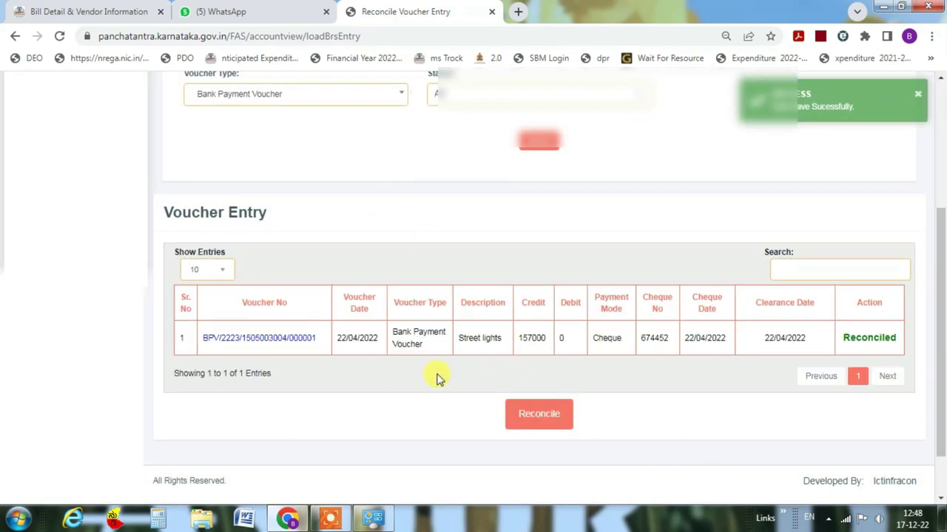
# Step: Show the available voucher entry pages
pyautogui.scroll(3, 437, 378)
pyautogui.click(80, 219)
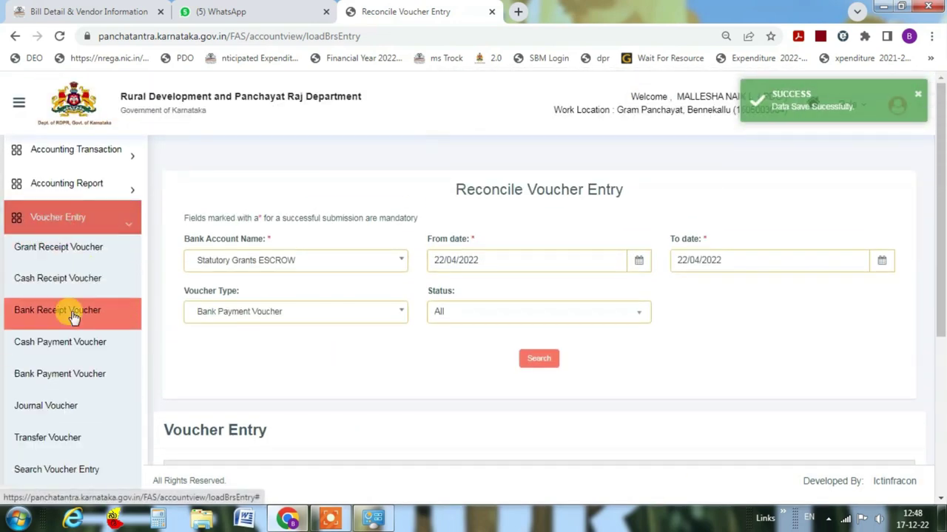